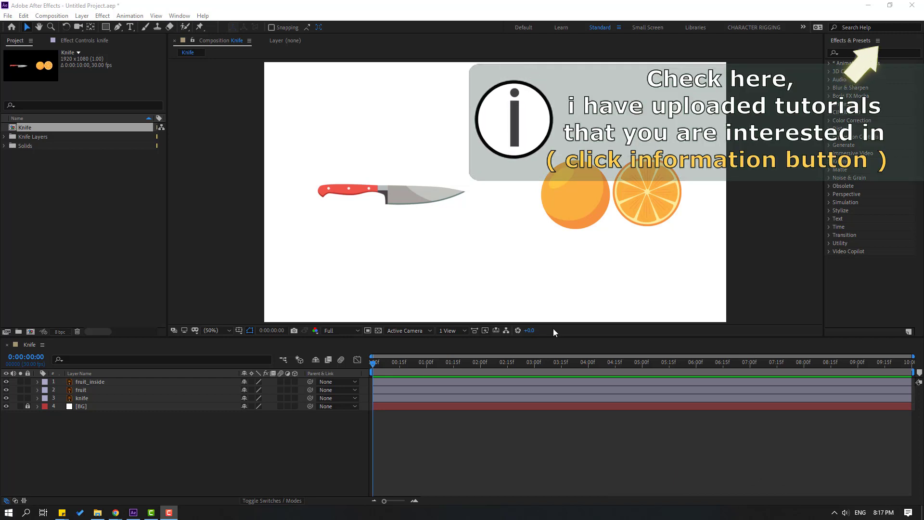
Step: Move the fruit layer behind the orange slice and nudge it until both circles are aligned
click(574, 214)
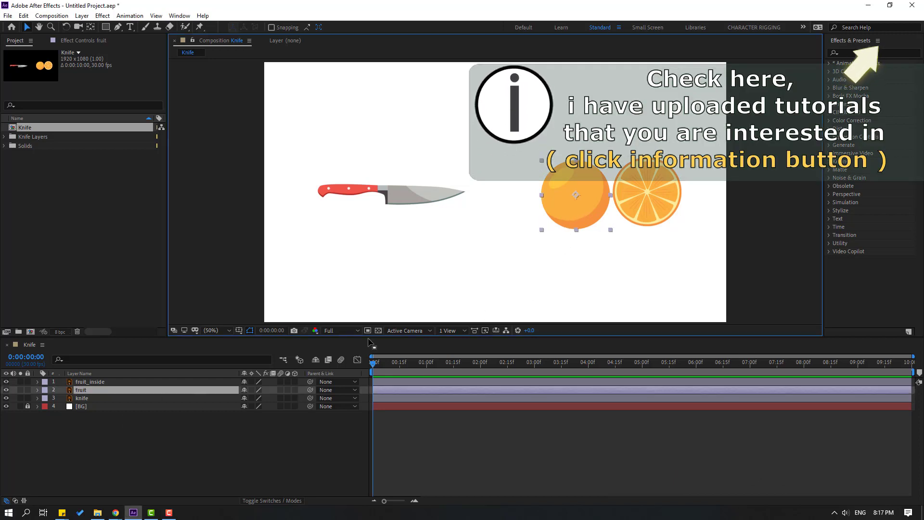
scroll(625, 226, up, 2)
scroll(525, 226, right, 3)
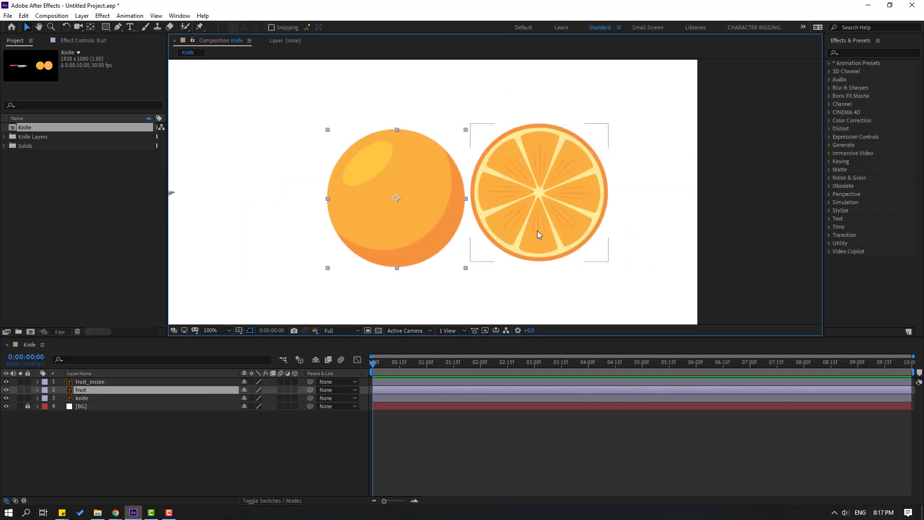
key(shift+Right)
key(shift+Right)
key(shift+Right)
key(shift+Right)
key(shift+Right)
key(shift+Right)
key(shift+Right)
key(shift+Right)
key(shift+Right)
key(shift+Right)
key(shift+Right)
key(shift+Right)
key(shift+Right)
key(shift+Right)
key(shift+Right)
key(shift+Right)
key(shift+Right)
key(shift+Right)
key(shift+Right)
key(shift+Right)
key(shift+Right)
key(shift+Right)
key(shift+Right)
key(shift+Right)
key(shift+Right)
key(shift+Right)
key(shift+Right)
key(shift+Right)
key(shift+Right)
key(shift+Right)
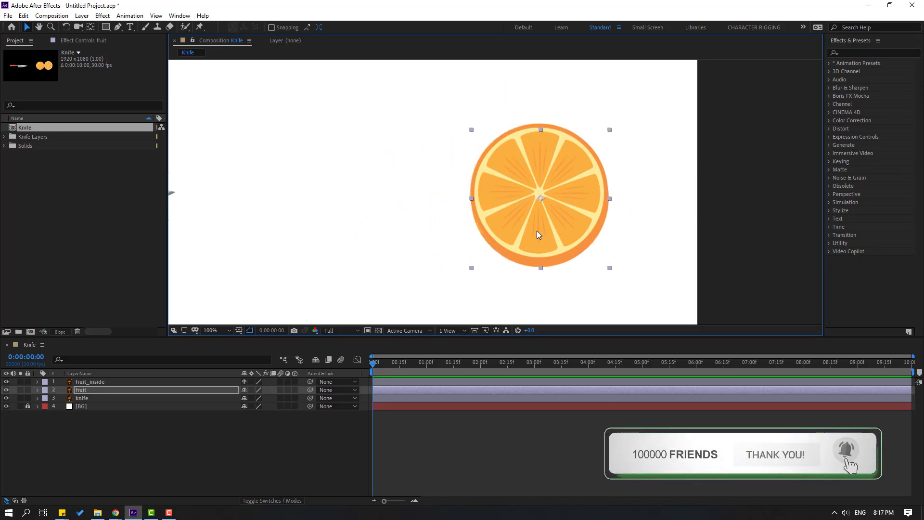
key(Up)
key(Up)
key(Up)
key(Up)
key(Up)
key(Up)
key(Up)
key(Left)
key(Left)
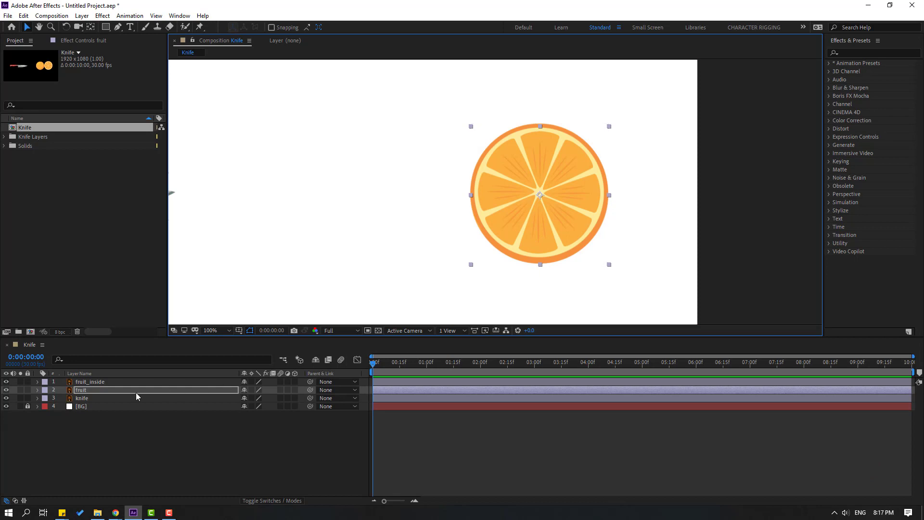
Step: Add a null object to the composition and rename it F_Control
click(106, 441)
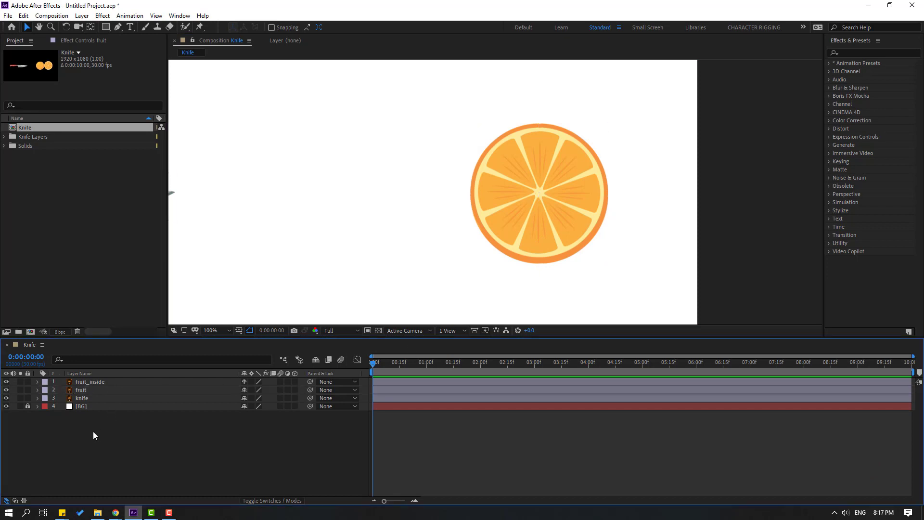
right_click(93, 433)
mouse_move(187, 326)
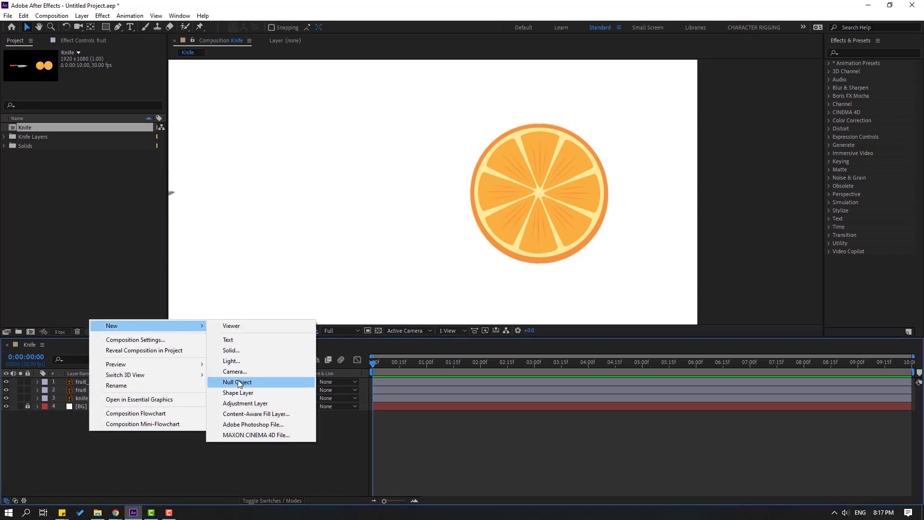
click(238, 382)
key(Return)
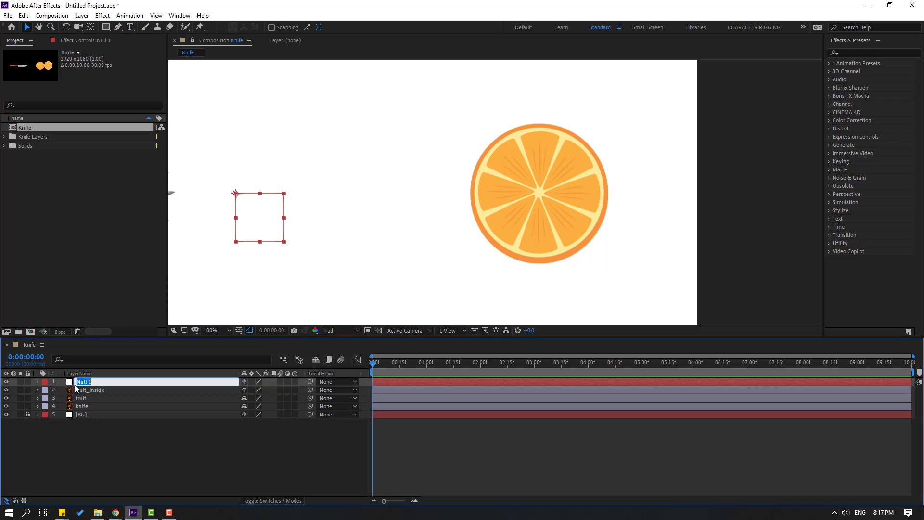
text(F_Control)
key(Return)
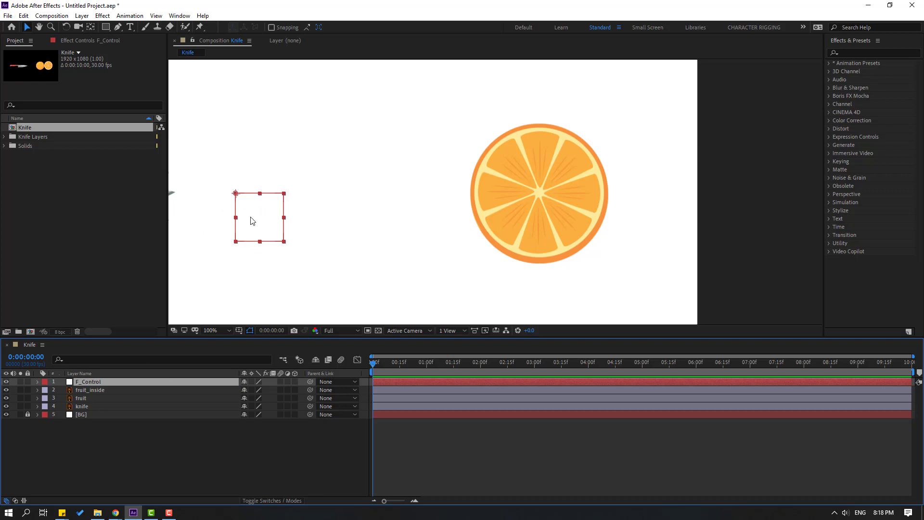
Step: Centre the F_Control null's anchor point within its box and move the null onto the orange slice's centre
click(89, 30)
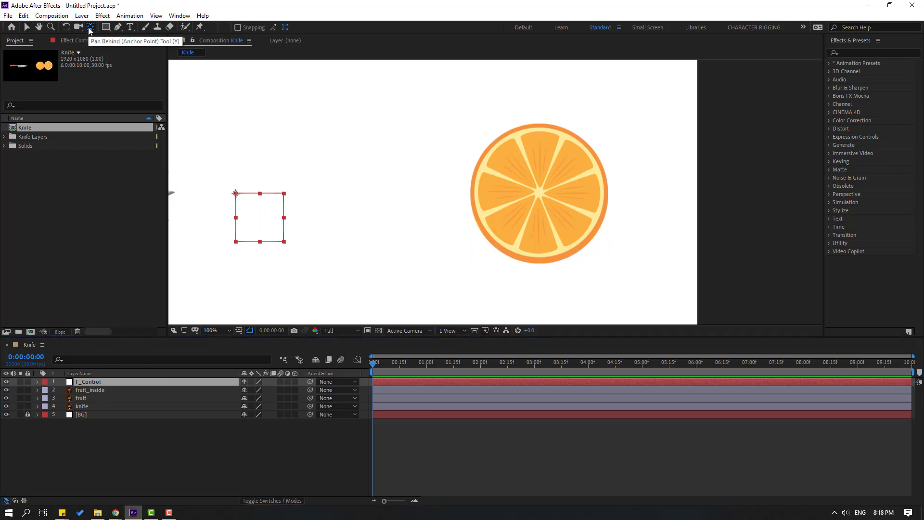
click(26, 27)
drag(269, 233, 550, 206)
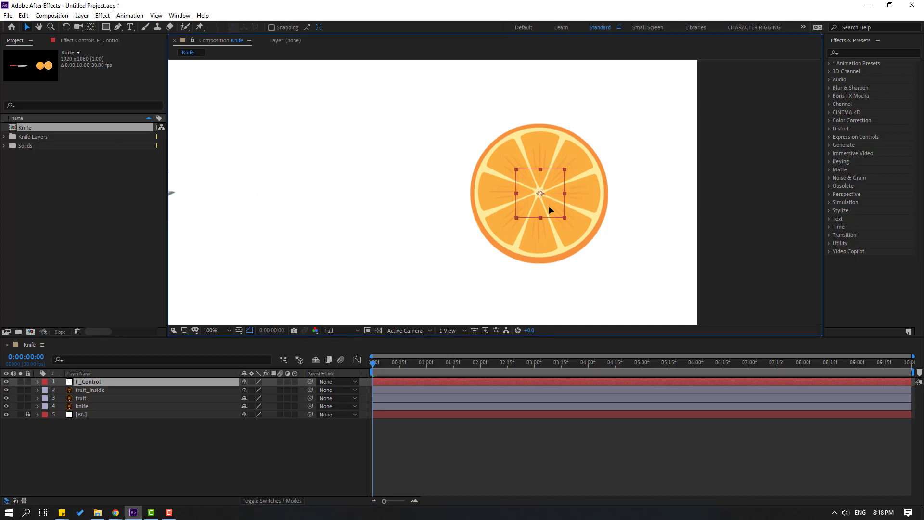
Step: Parent the fruit and fruit_inside layers to F_Control
click(79, 451)
click(80, 398)
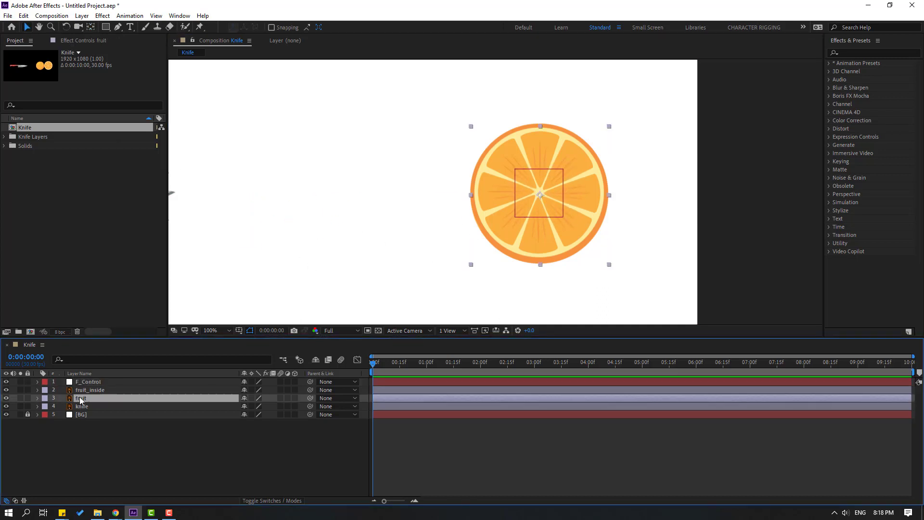
shift+click(82, 391)
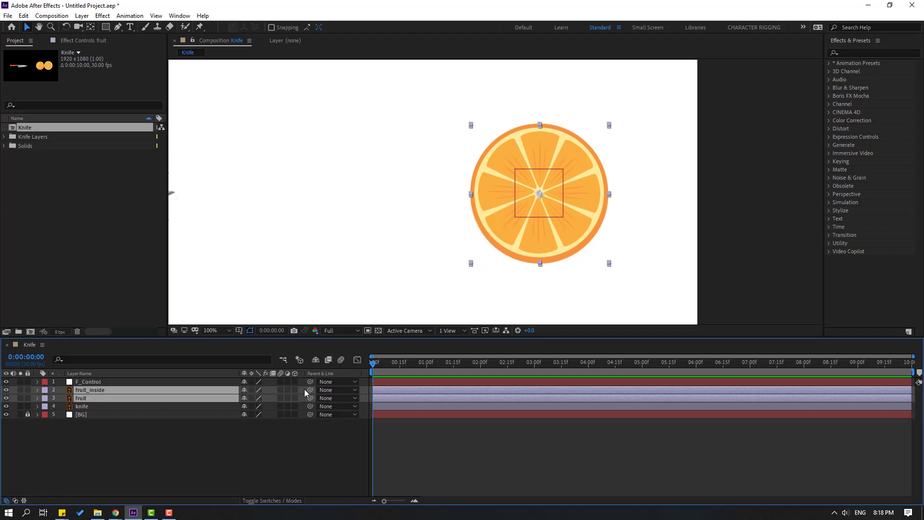
drag(268, 393, 89, 381)
Step: Move F_Control below the visible frame, near its horizontal middle, to about position 923, 1236
scroll(460, 248, down, 4)
scroll(461, 246, up, 2)
click(174, 448)
click(84, 382)
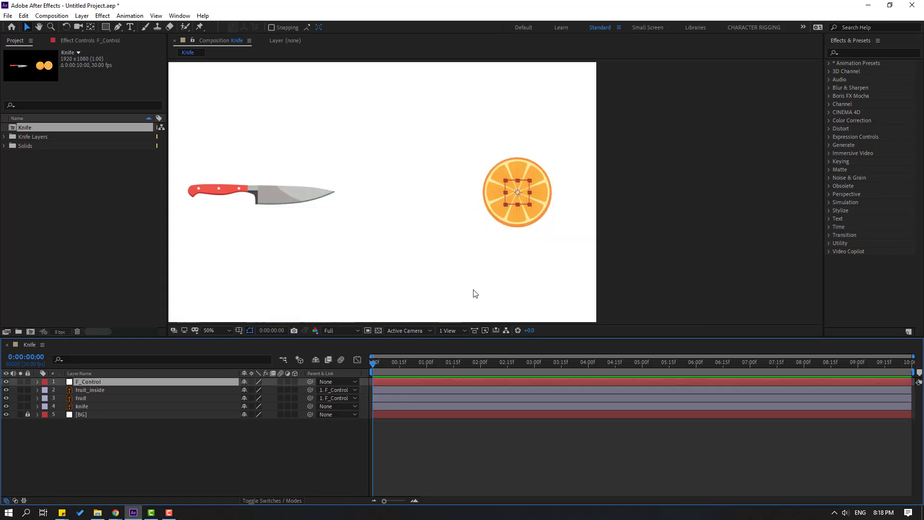
drag(529, 194, 369, 214)
scroll(369, 213, down, 2)
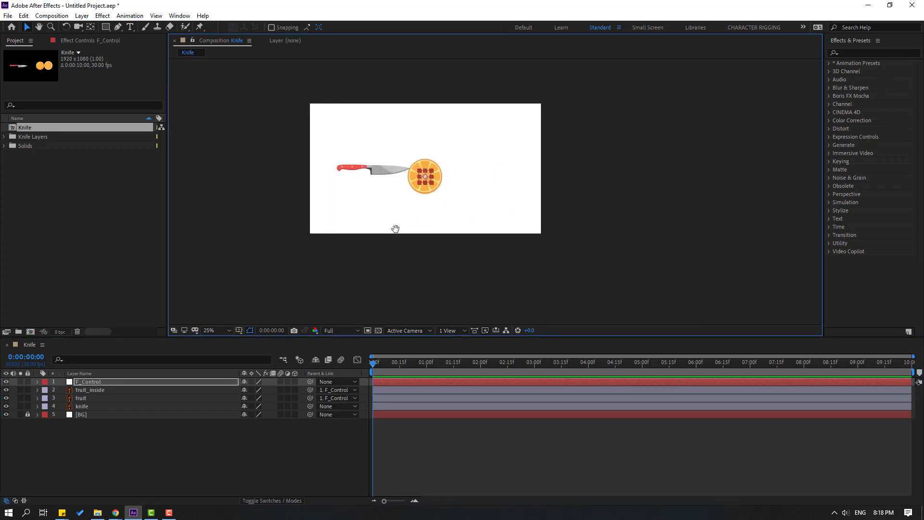
drag(429, 179, 421, 254)
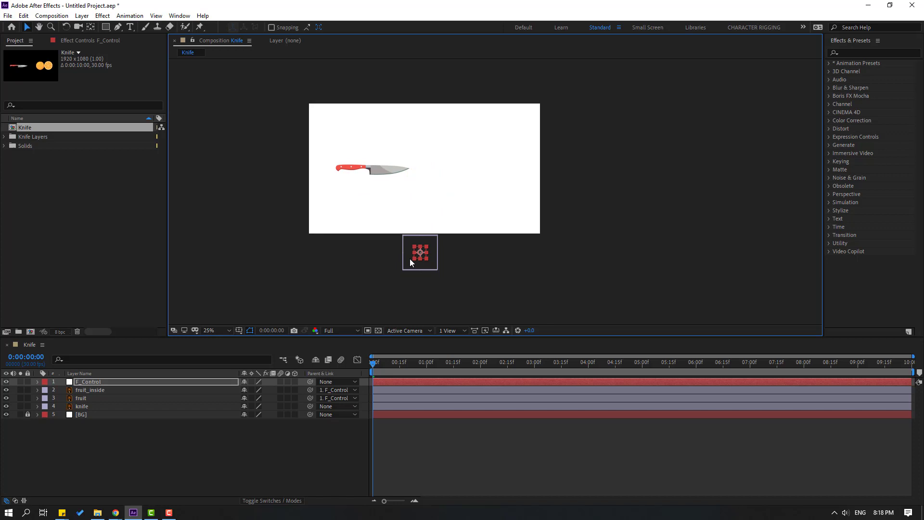
Step: Add a Position keyframe to F_Control at 0:00:00:00
click(100, 384)
key(p)
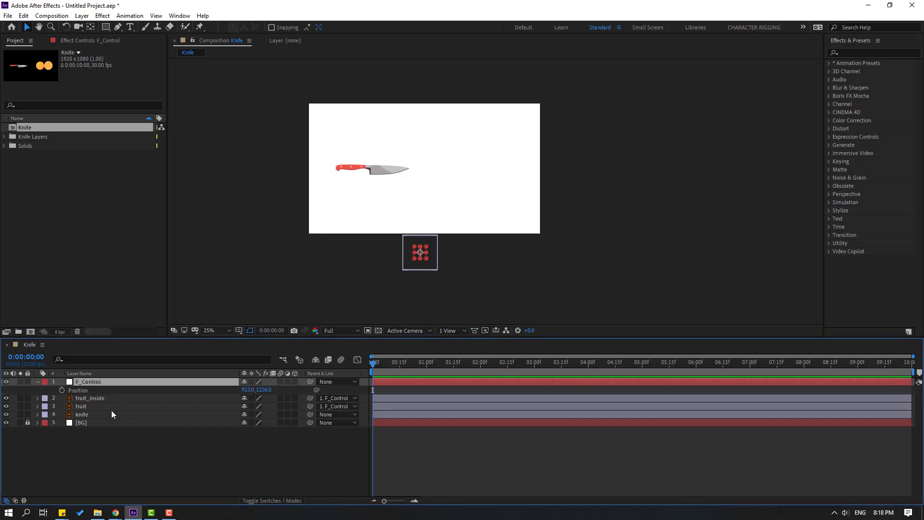
click(62, 391)
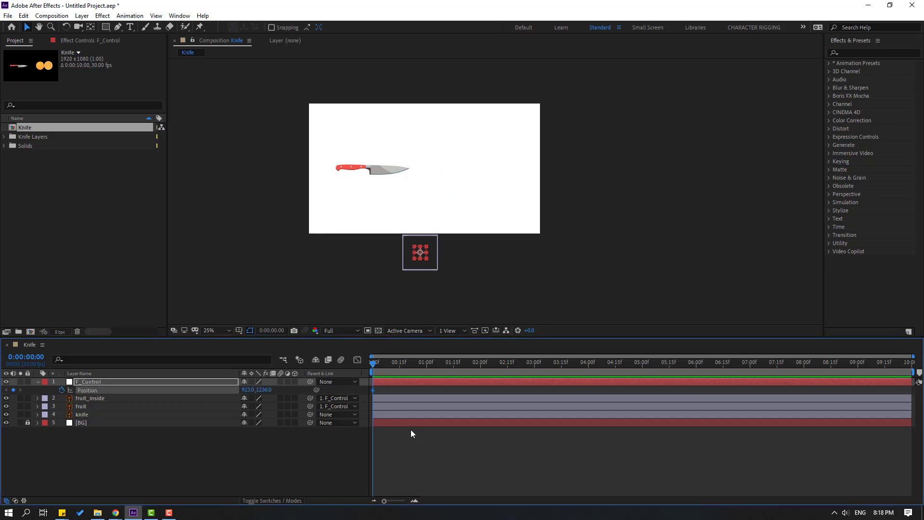
Step: Animate F_Control bouncing in with Position keyframes every 10 frames, using Y 663 at 0:20, 476 at 1:00 and 573 at 1:10
key(shift+Page_Down)
click(218, 330)
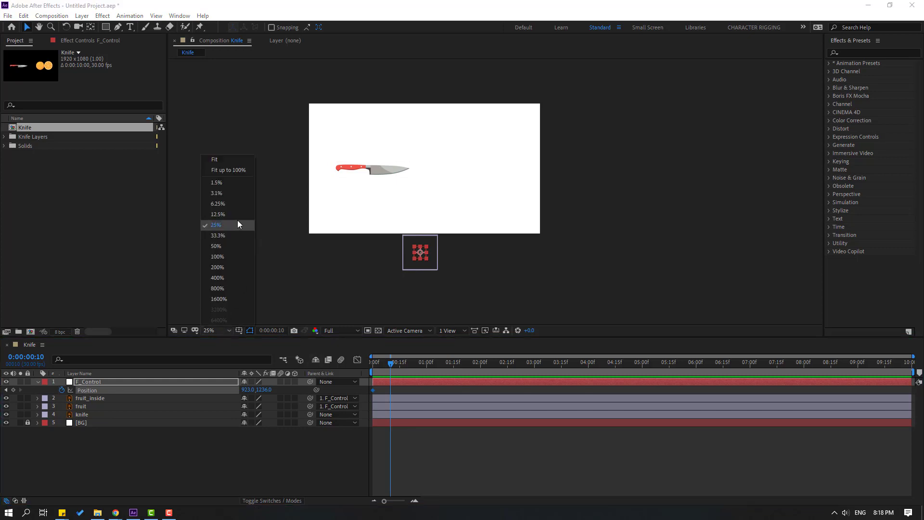
click(221, 171)
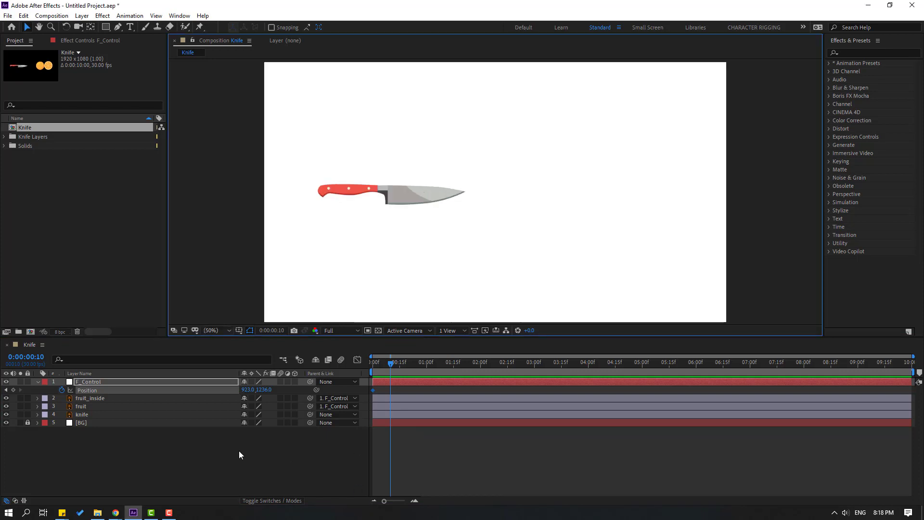
drag(262, 390, 453, 411)
key(shift+Page_Down)
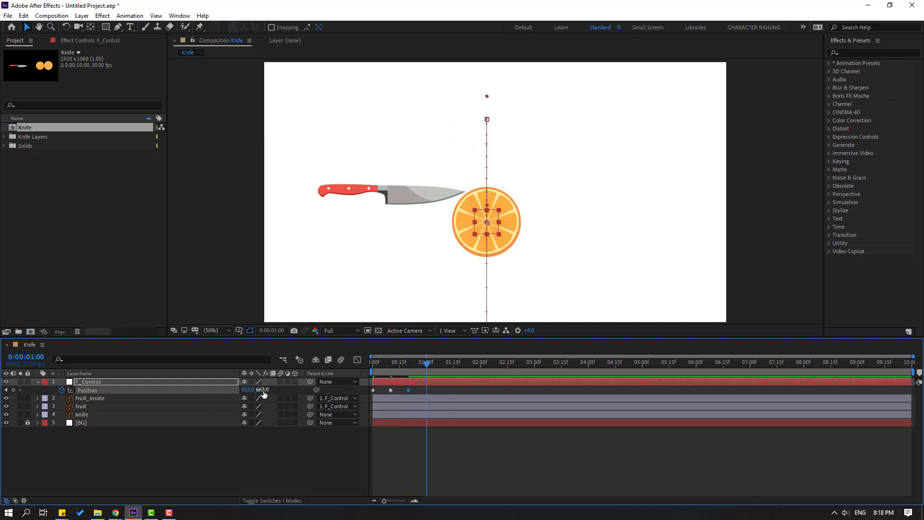
drag(264, 393, 411, 421)
key(shift+Page_Down)
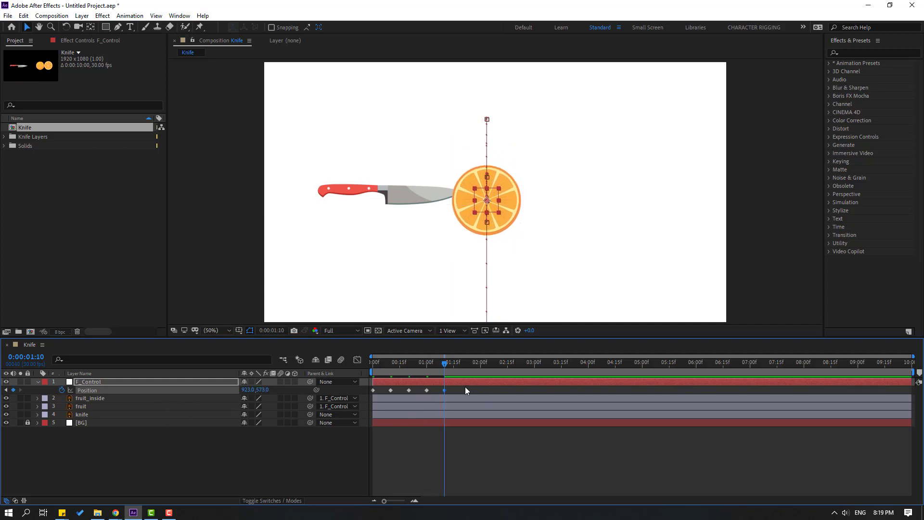
Step: Apply Easy Ease to all of F_Control's Position keyframes and preview the bounce
drag(465, 387, 369, 398)
right_click(427, 390)
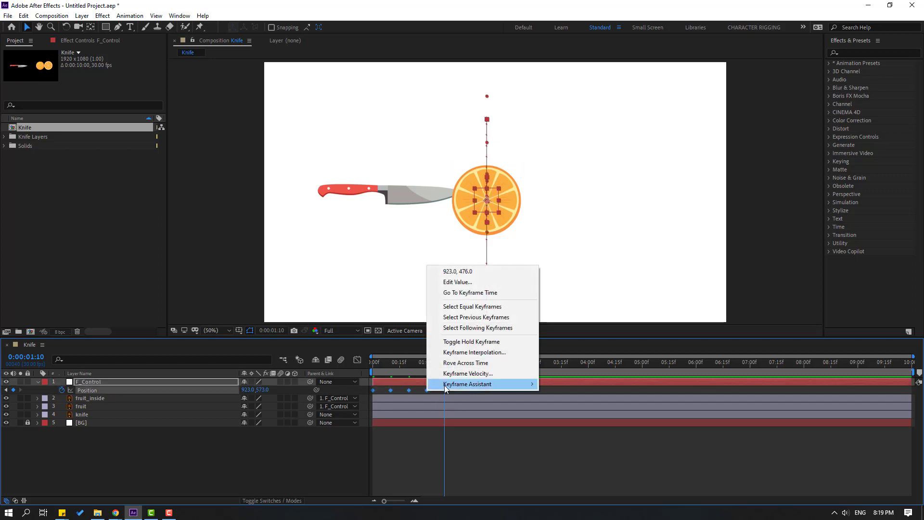
mouse_move(443, 385)
click(580, 419)
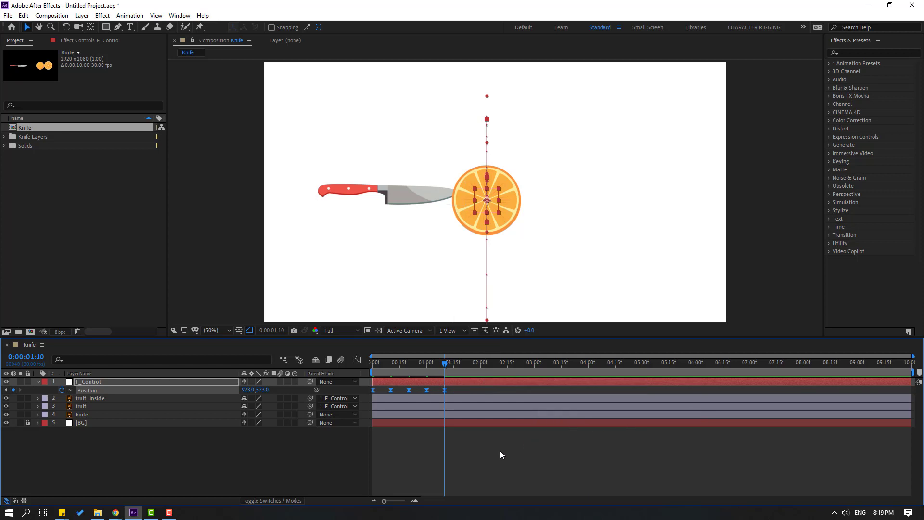
key(space)
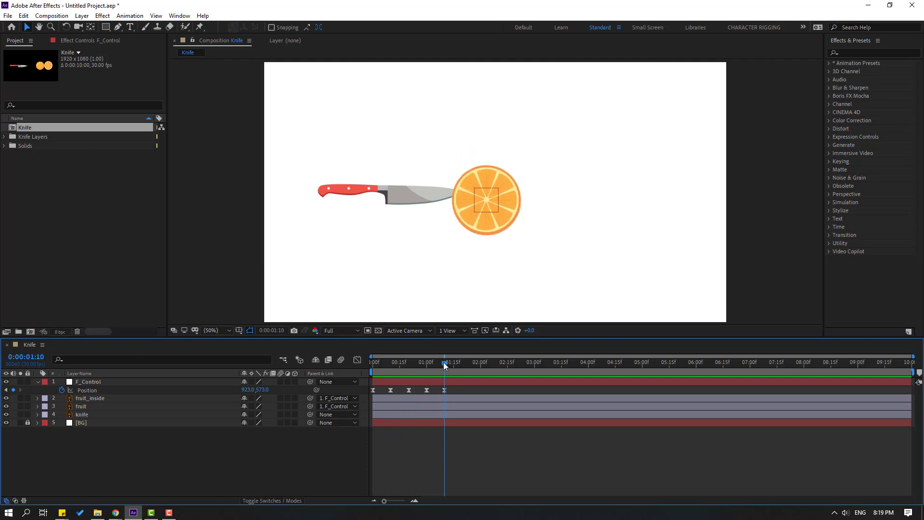
Step: Set the current time to 0:00:01:15 and move the knife's anchor point onto its handle
drag(444, 362, 455, 365)
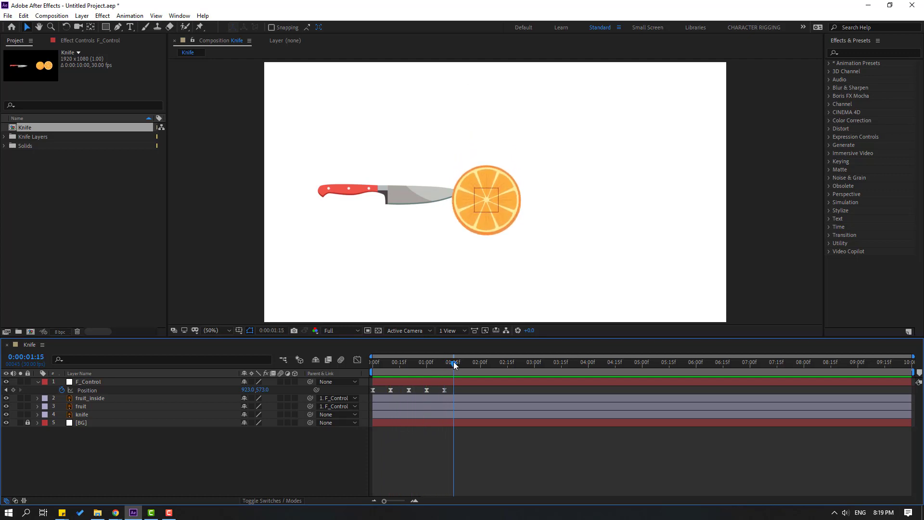
click(394, 198)
click(91, 27)
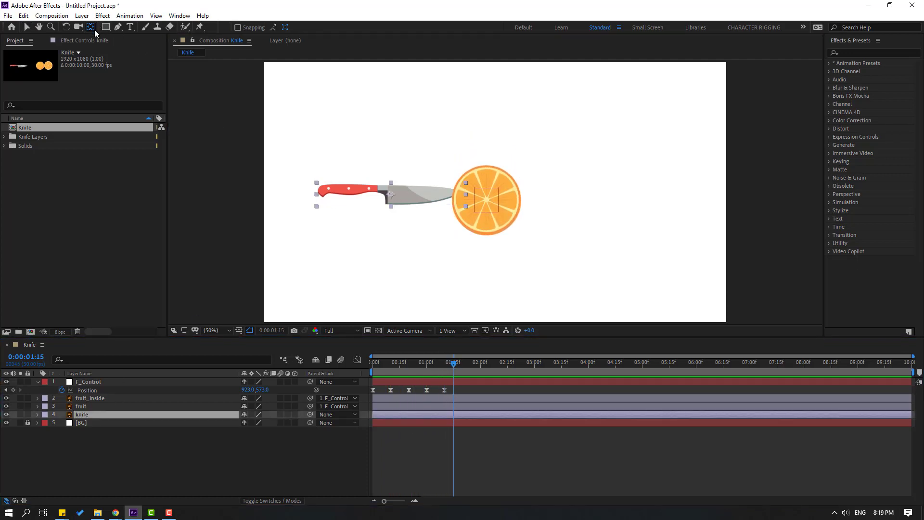
drag(393, 197, 342, 191)
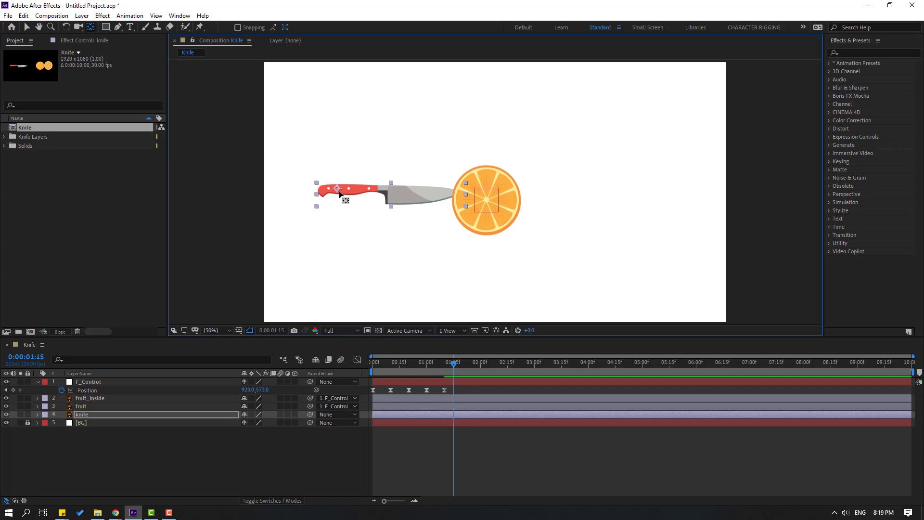
click(27, 27)
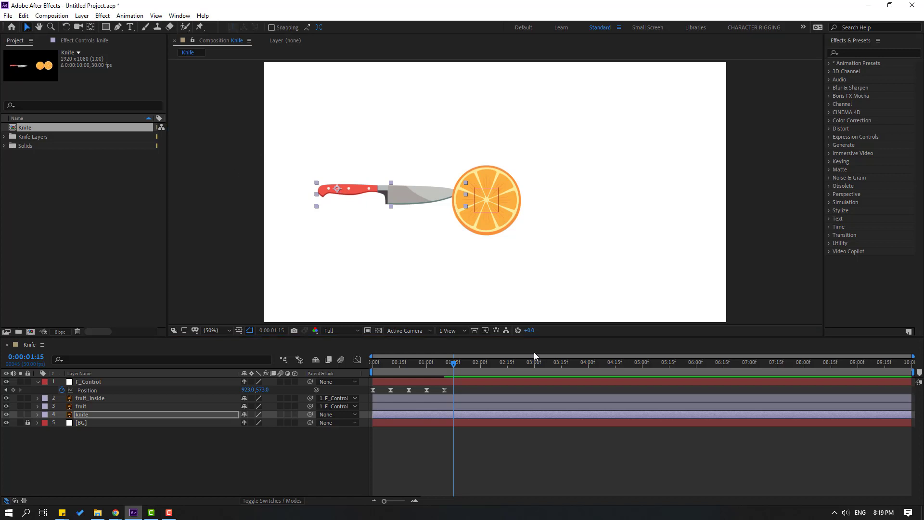
Step: Keyframe the knife's Position and Rotation at 0:00:01:15, with X at -557.3 outside the frame and rotation at 12°
key(p)
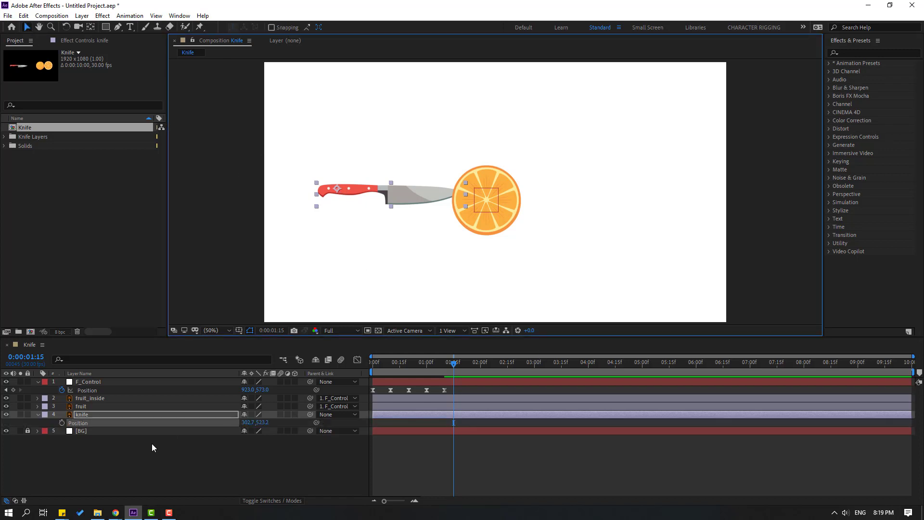
click(61, 423)
drag(245, 423, 212, 427)
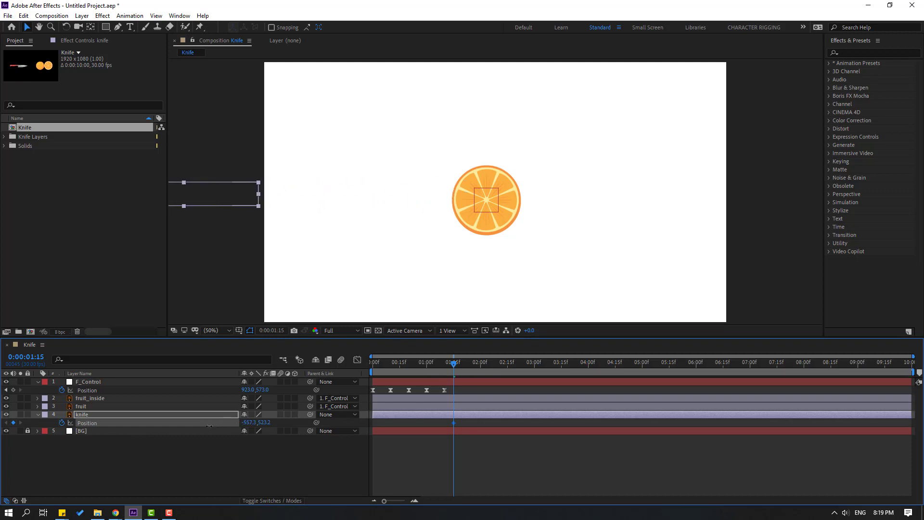
key(shift+r)
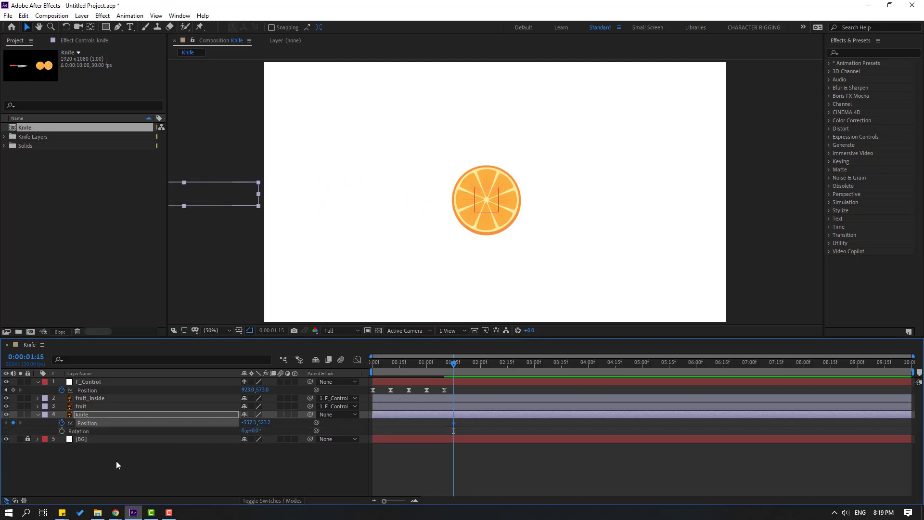
click(61, 431)
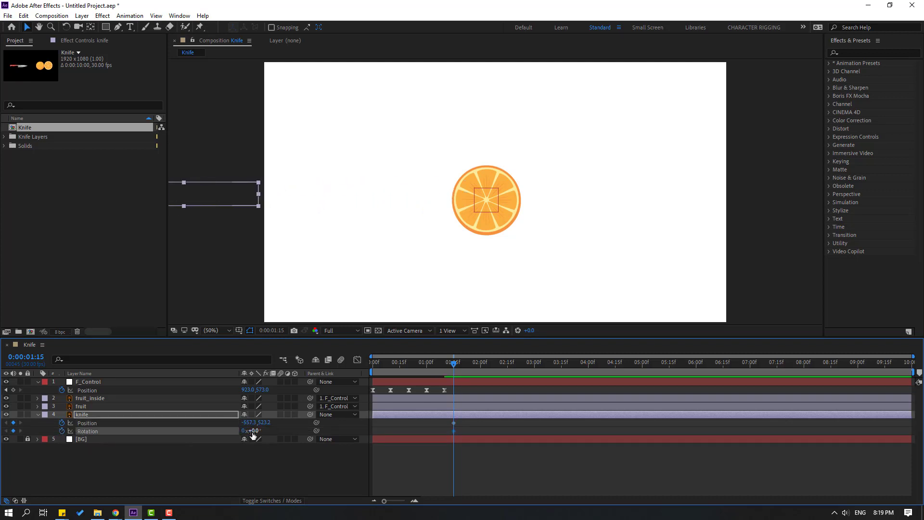
drag(254, 430, 344, 429)
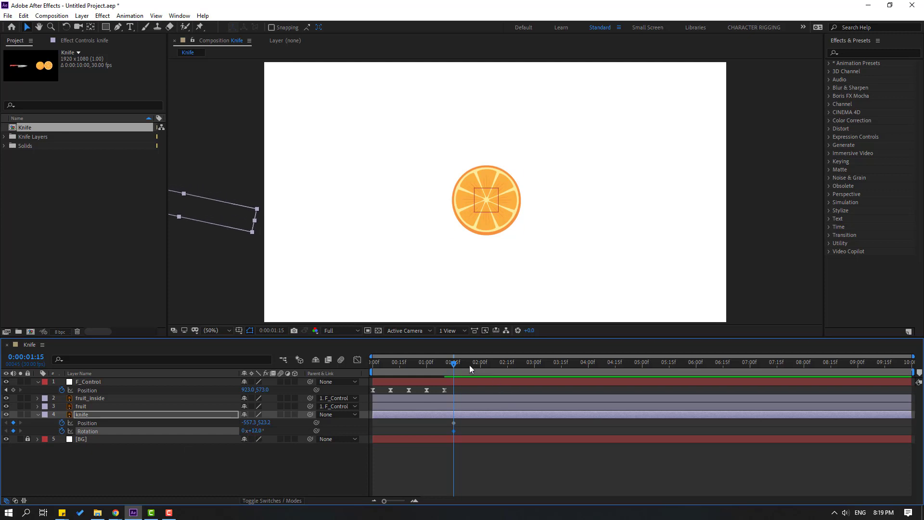
Step: Keyframe the knife at 0:00:02:03 with X position 223.7 and rotation -10°, and advance to 0:00:02:13
drag(463, 362, 486, 361)
drag(246, 422, 423, 418)
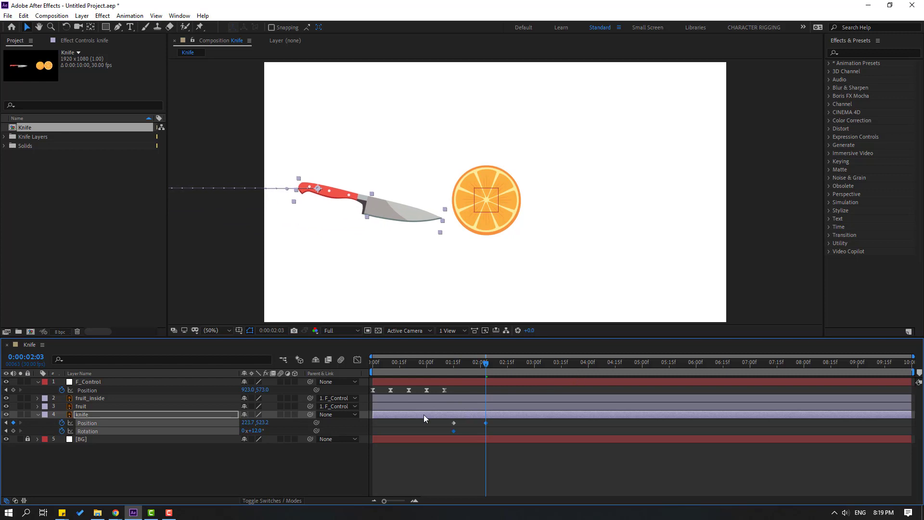
drag(255, 430, 246, 431)
key(shift+Page_Down)
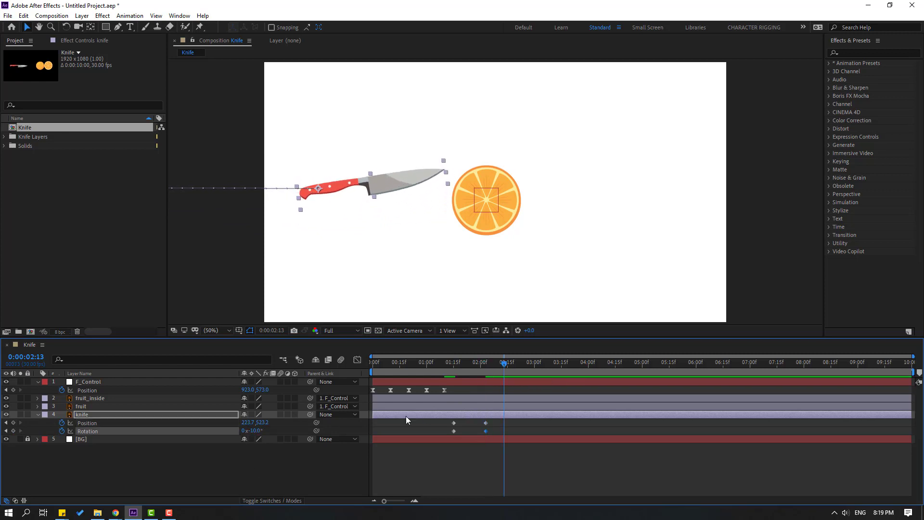
Step: Keyframe the knife's Rotation at 0:00:02:13, 0:00:02:23 and 0:00:03:03, ending at 0°
drag(258, 430, 253, 432)
key(shift+Page_Down)
key(shift+Page_Down)
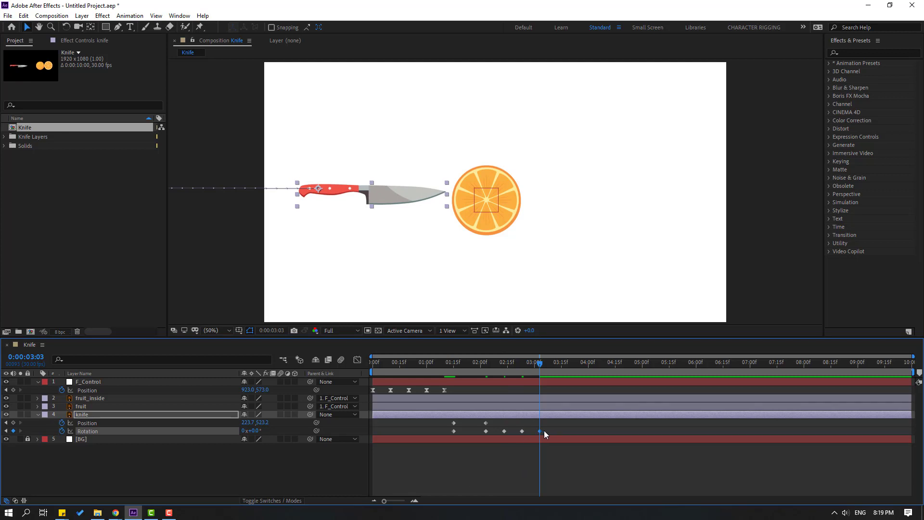
Step: Apply Easy Ease to all of the knife's Position and Rotation keyframes and preview the entrance
drag(551, 418, 454, 432)
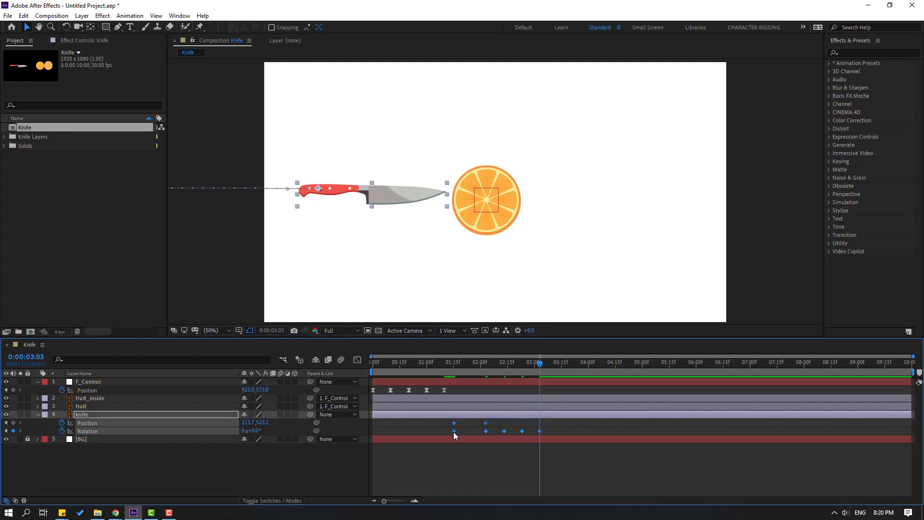
right_click(453, 432)
mouse_move(482, 481)
click(619, 357)
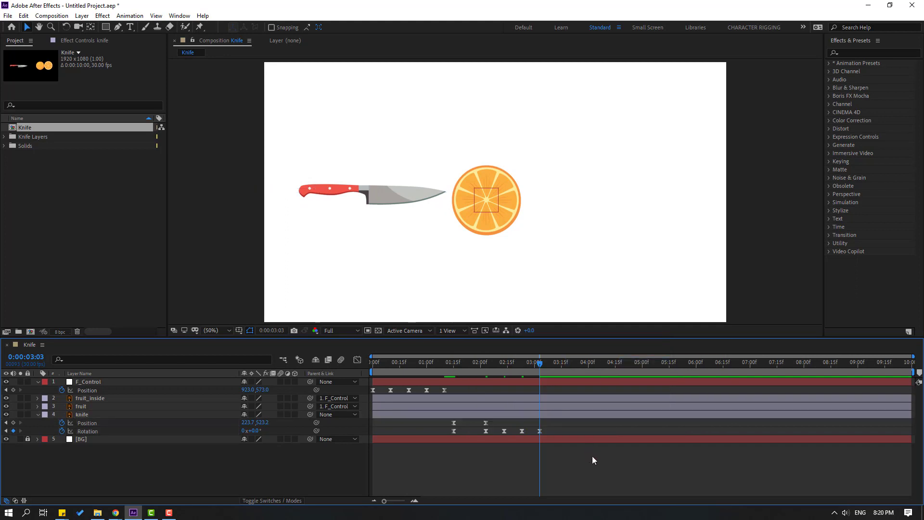
key(space)
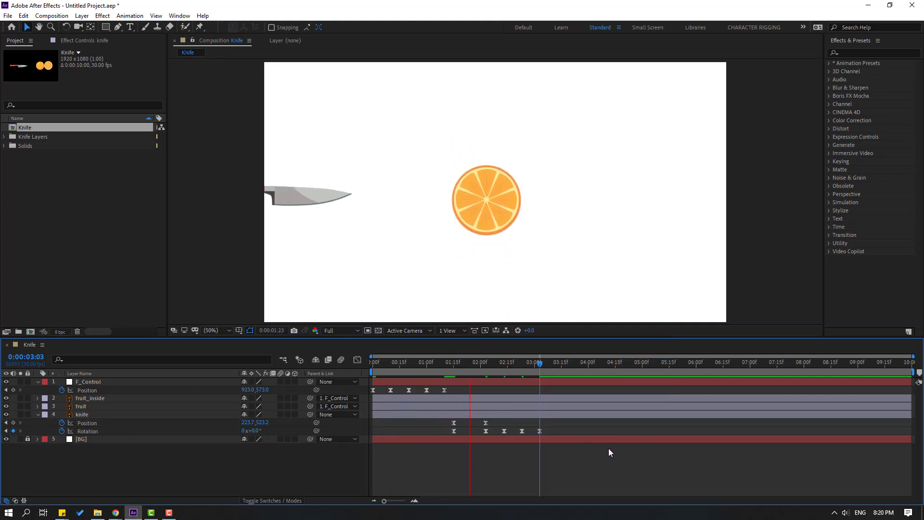
key(space)
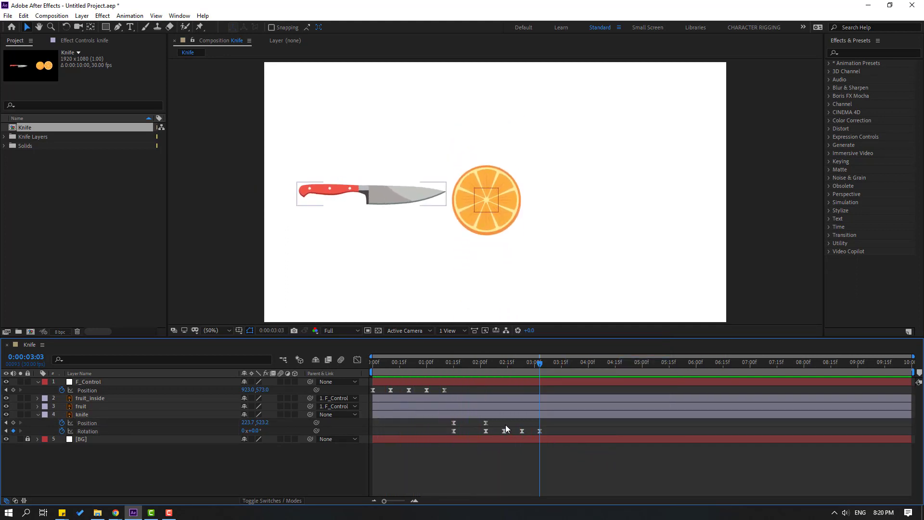
Step: Start the knife layer at about 0:00:01:04, shift its Position keyframes 10 frames and Rotation keyframes 20 frames earlier, and preview the timing
drag(536, 424, 449, 415)
drag(430, 362, 463, 362)
drag(538, 430, 416, 431)
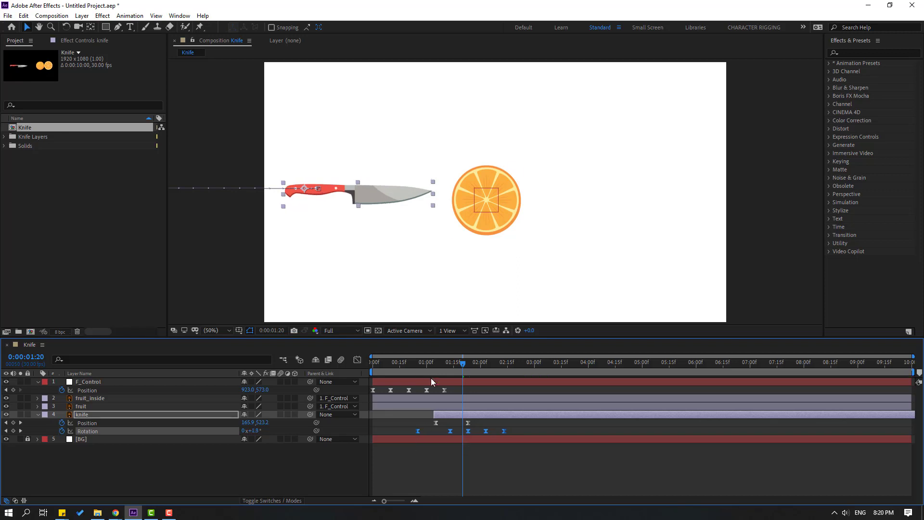
drag(431, 377, 469, 379)
key(space)
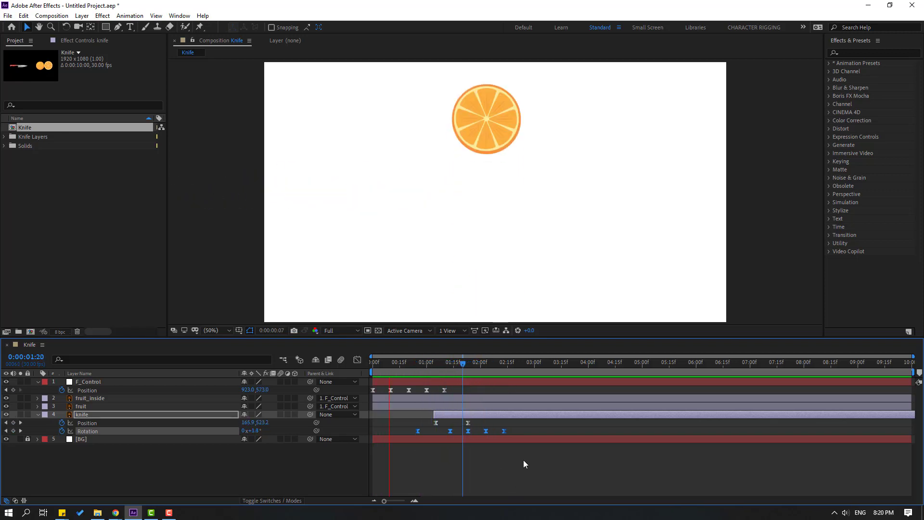
key(space)
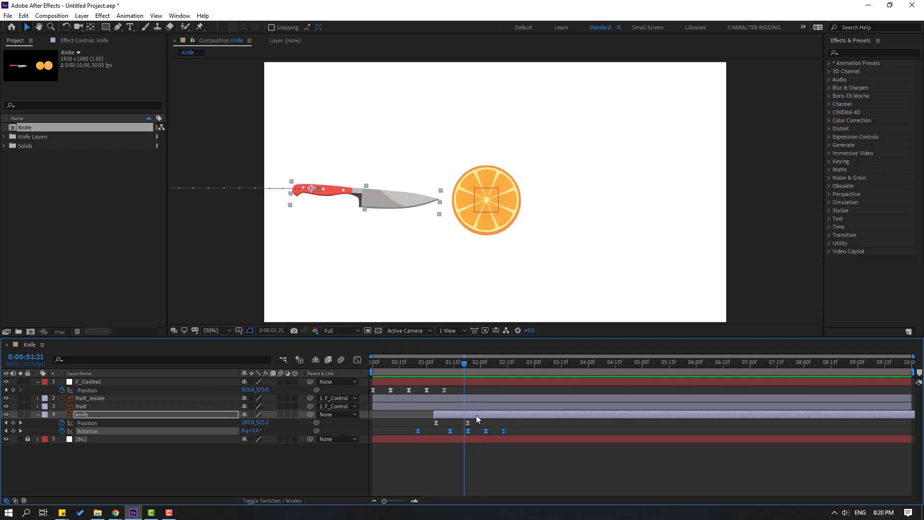
Step: Add holding Rotation and Position keyframes on the knife at 0:00:02:19, and at 0:00:02:29 set rotation 13° and position 178.7, 540.2
click(514, 364)
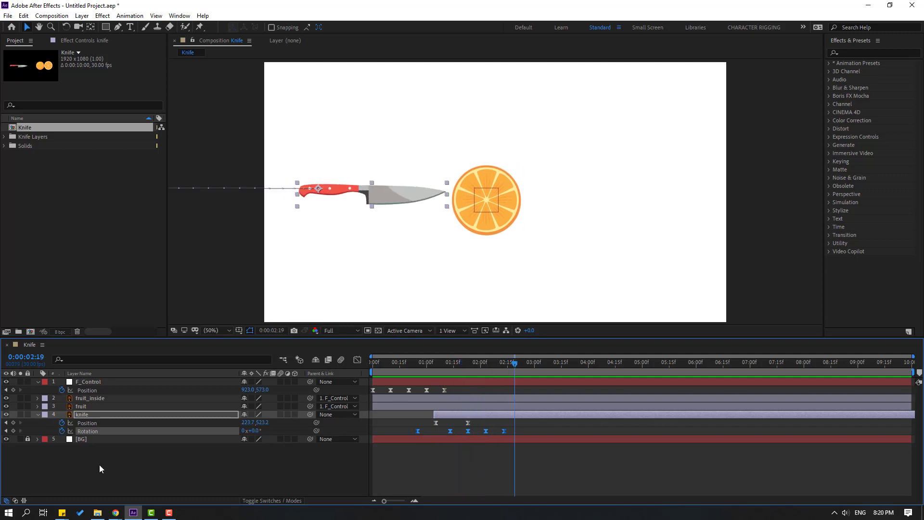
click(13, 431)
drag(254, 432, 249, 439)
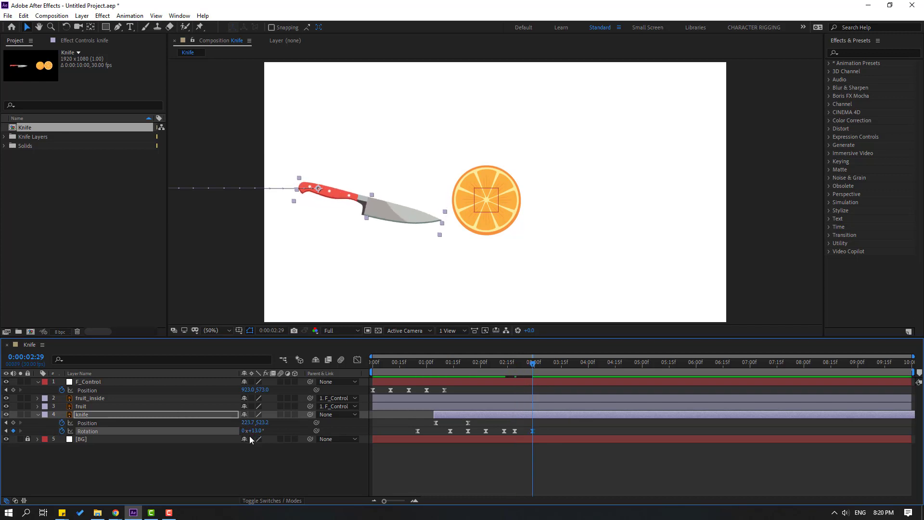
mouse_move(523, 364)
mouse_down()
mouse_move(514, 365)
mouse_move(533, 368)
mouse_up()
click(14, 422)
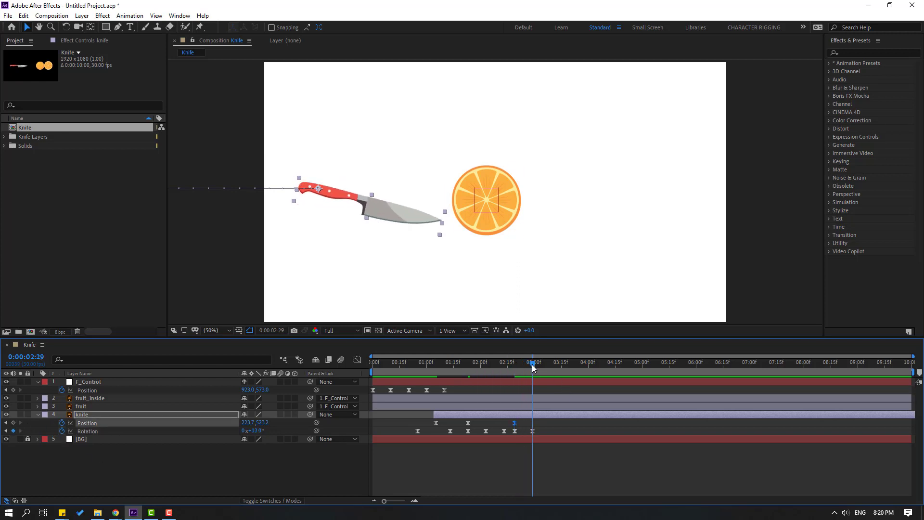
mouse_move(247, 422)
mouse_down()
mouse_move(236, 426)
mouse_move(263, 422)
mouse_up()
drag(510, 362, 533, 364)
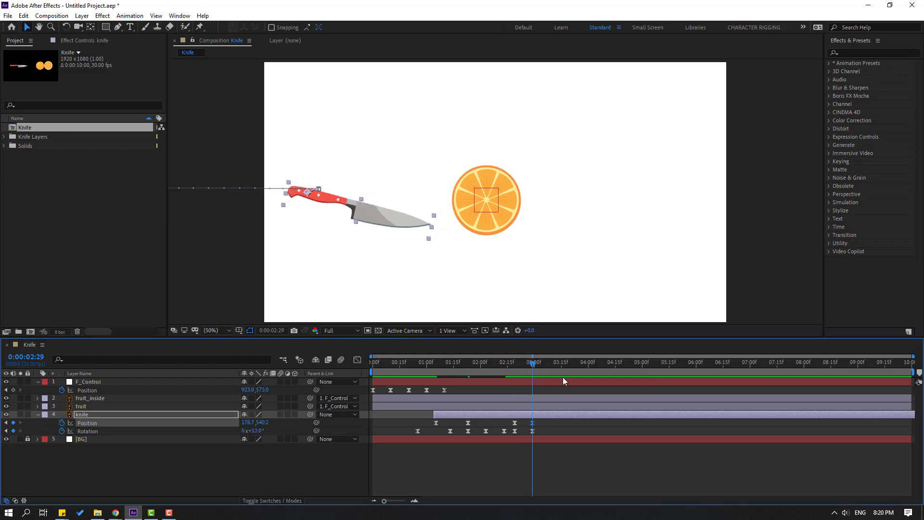
Step: Keyframe the knife at 0:00:03:09 with position 548.7, 422.2 and rotation -22°, and at 0:00:03:19 with position 615.7, 463.2 and rotation 51°
drag(256, 433, 532, 420)
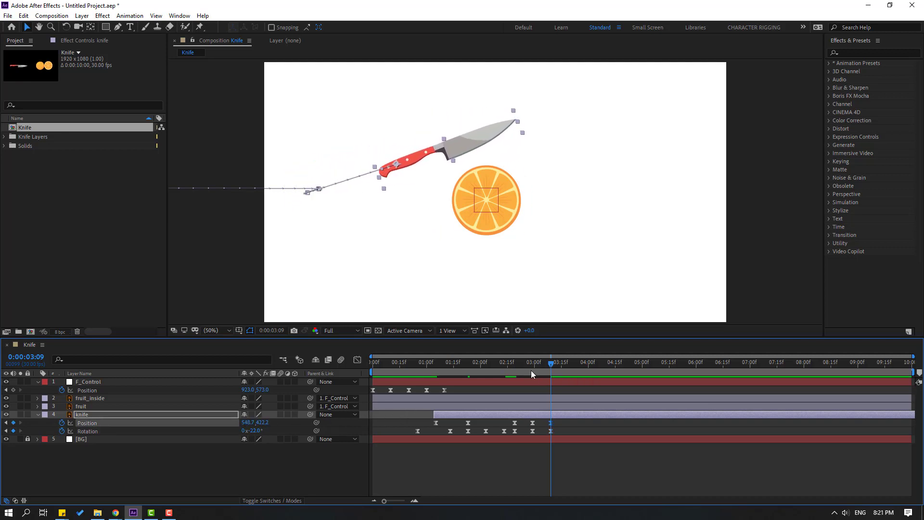
drag(528, 361, 552, 362)
drag(252, 435, 270, 431)
click(270, 449)
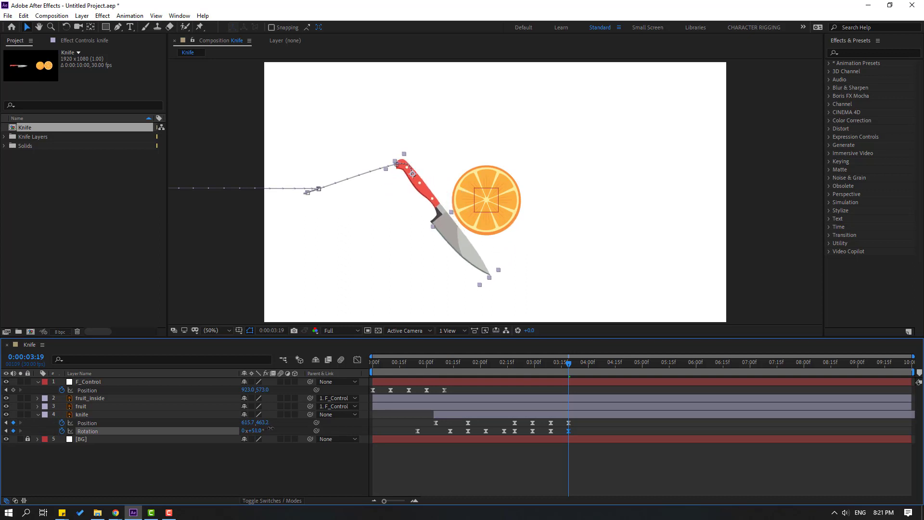
click(519, 424)
drag(529, 360, 568, 366)
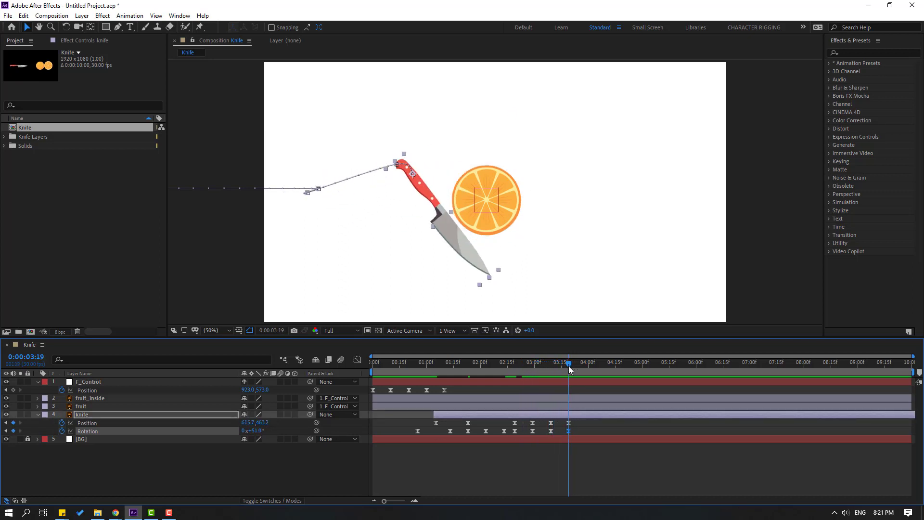
Step: Keyframe the knife's pull-back at 0:00:03:29 with rotation -6° and position 219.7, 595.2, and preview the slicing motion
key(shift+Page_Down)
drag(259, 435, 346, 316)
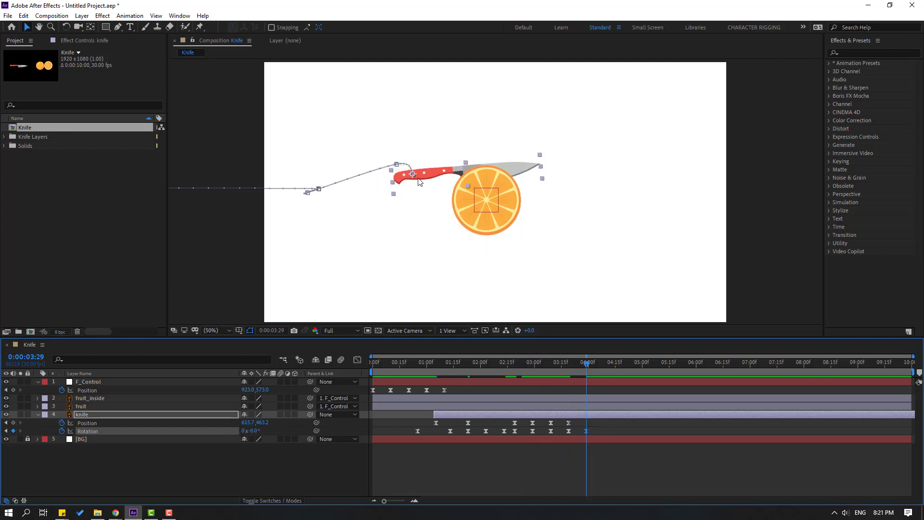
drag(420, 182, 331, 207)
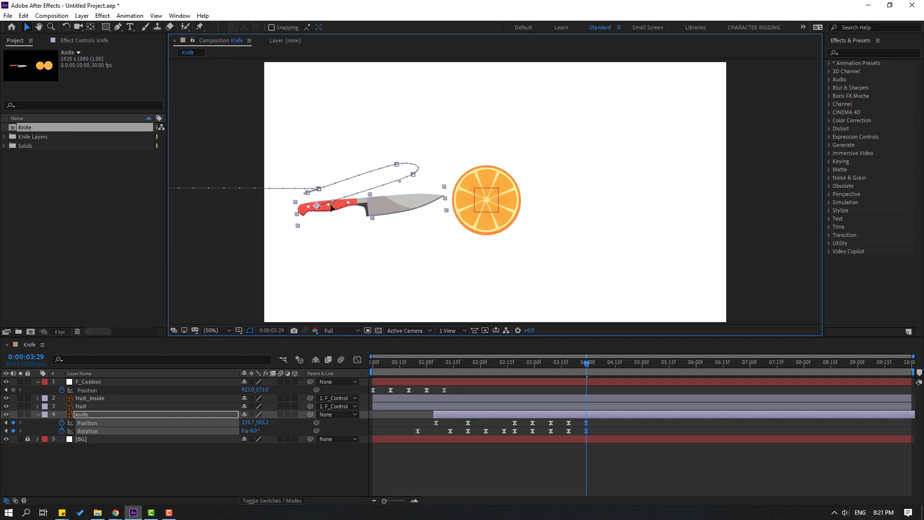
click(550, 363)
key(space)
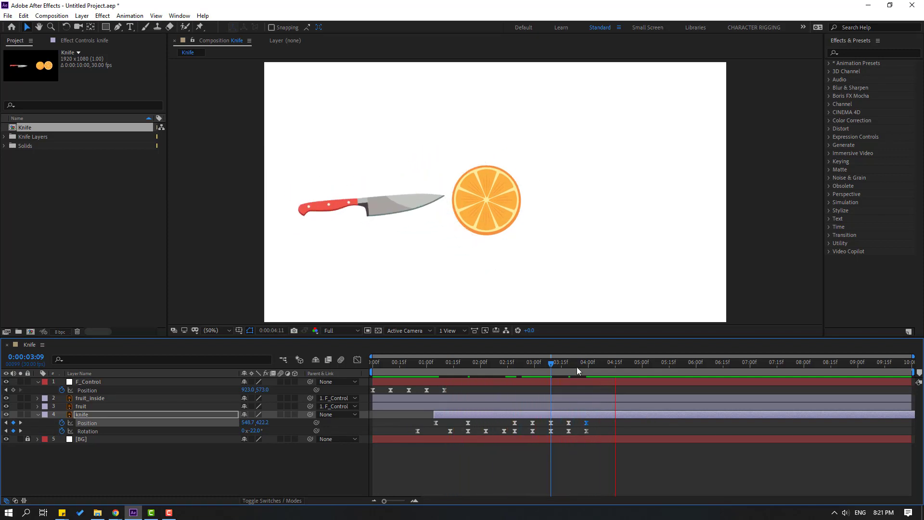
click(562, 363)
drag(562, 365, 518, 370)
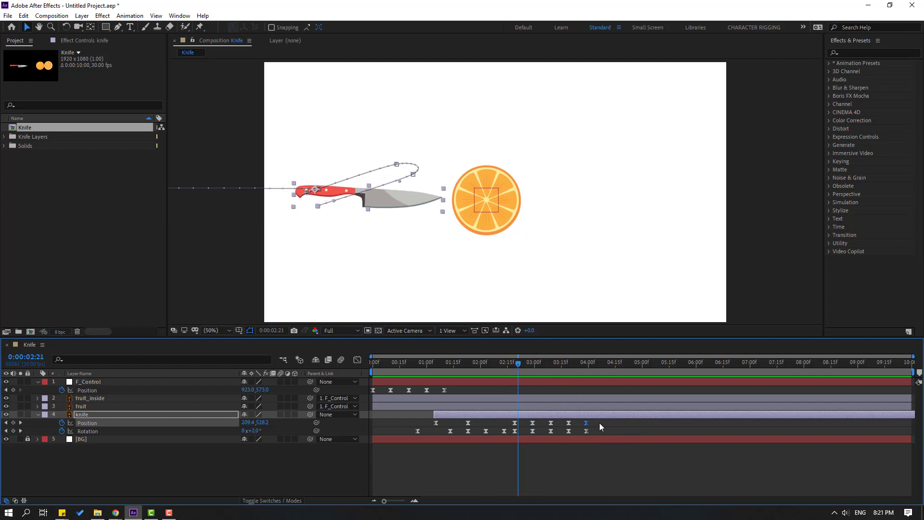
Step: Shift the knife's Position and Rotation keyframes from 0:00:02:29 onward about 9 frames later
drag(599, 424, 529, 437)
click(528, 424)
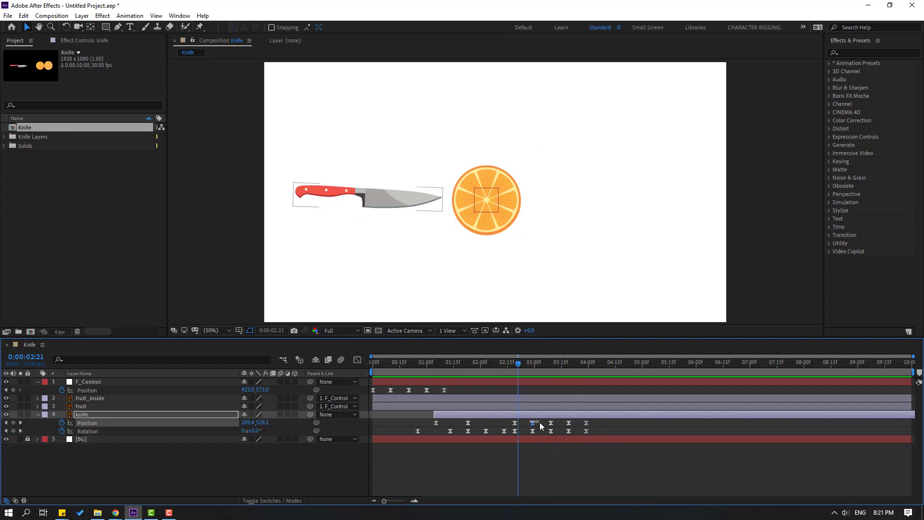
drag(599, 419, 554, 430)
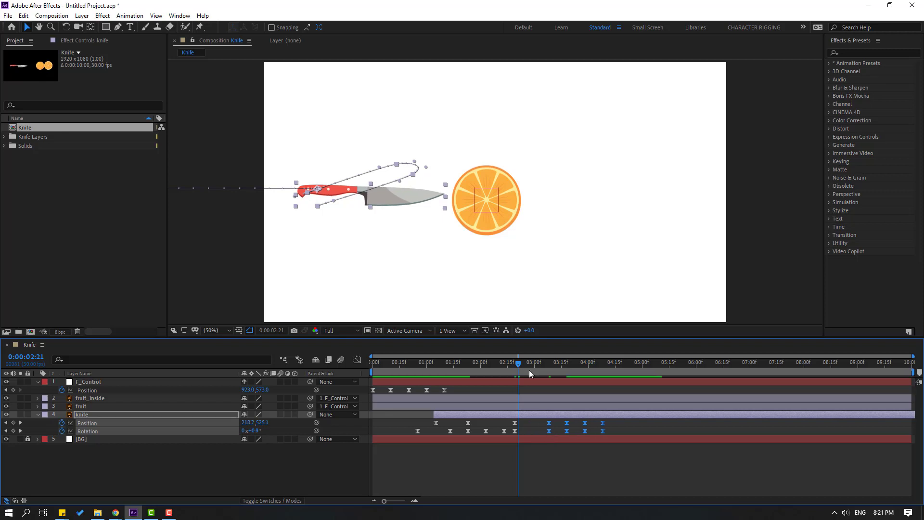
mouse_move(518, 366)
mouse_down()
mouse_move(510, 368)
mouse_move(532, 369)
mouse_up()
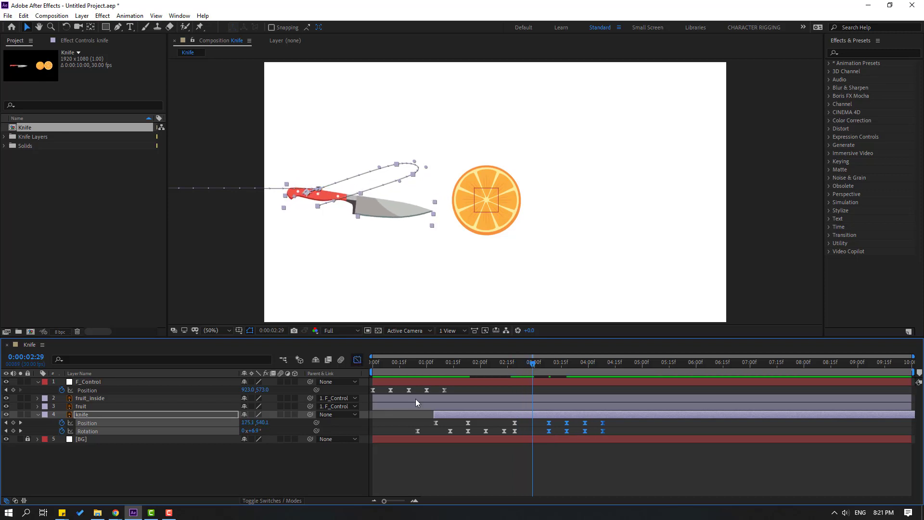
Step: In the Graph Editor, lengthen the outgoing ease of the knife's 0:00:02:19 keyframes so the wind-up starts slowly
key(shift+F3)
scroll(562, 457, up, 4)
click(568, 439)
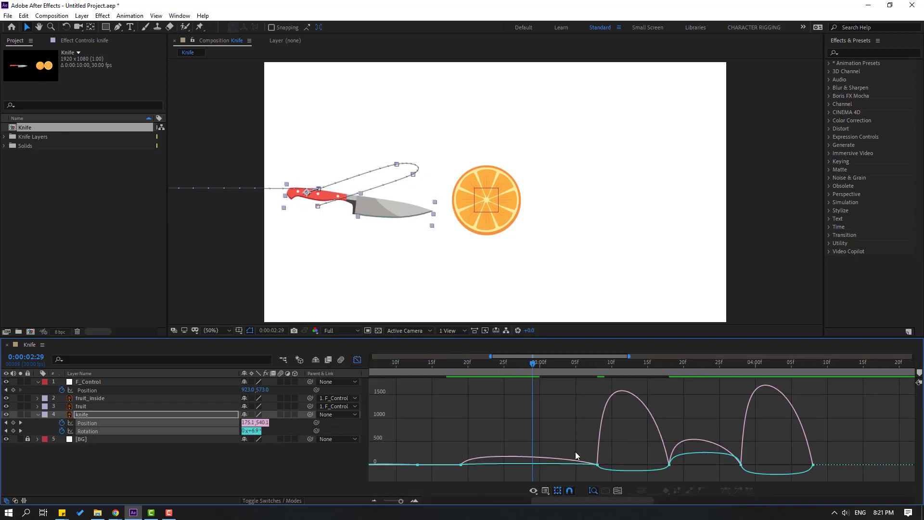
click(560, 460)
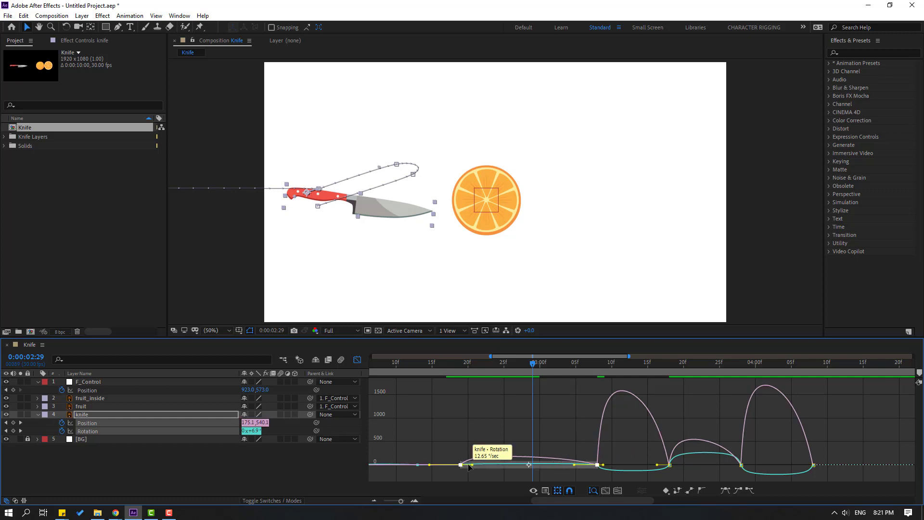
click(451, 465)
drag(466, 475, 513, 469)
Step: Start the work area at 0:00:02:11 and preview the knife's slicing motion
key(semicolon)
drag(509, 362, 499, 362)
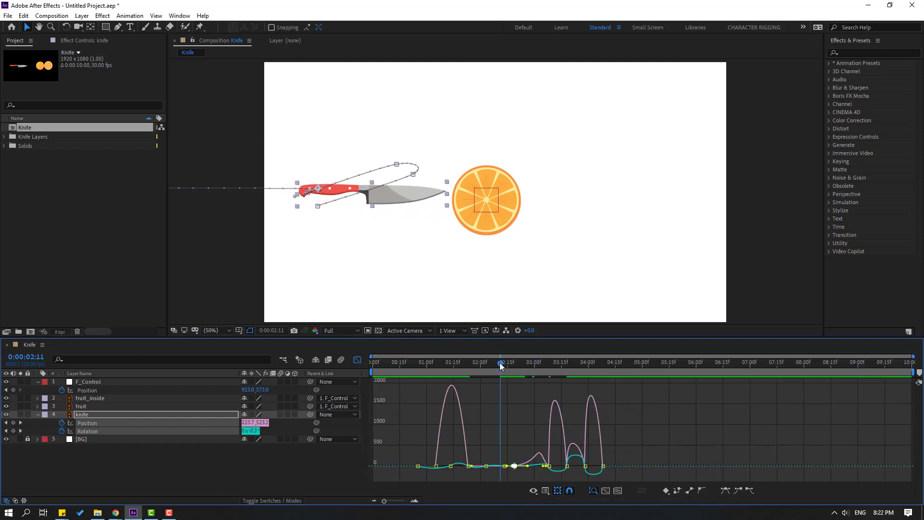
key(b)
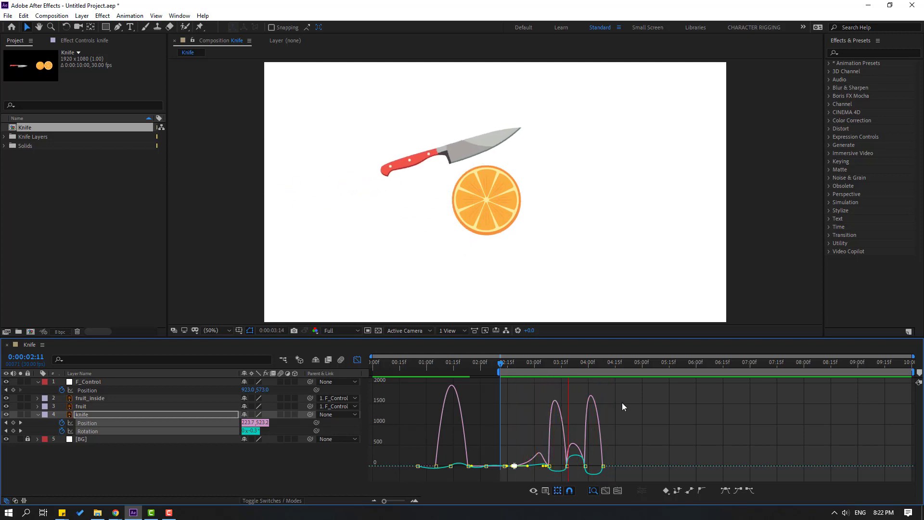
Step: Lengthen the incoming ease of the knife's 0:00:03:28 keyframes, start the work area at about 0:00:03:03 and preview the slice
drag(519, 362, 566, 367)
key(equal)
key(equal)
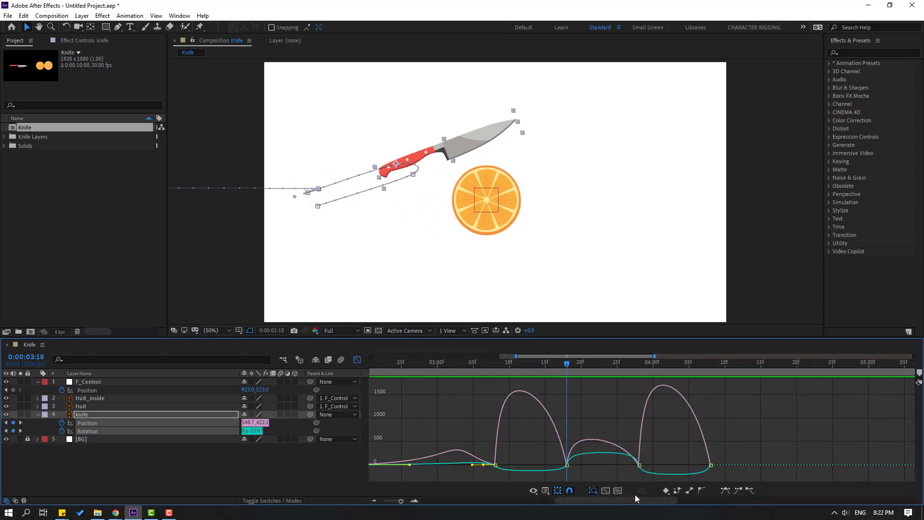
drag(652, 462, 613, 473)
key(minus)
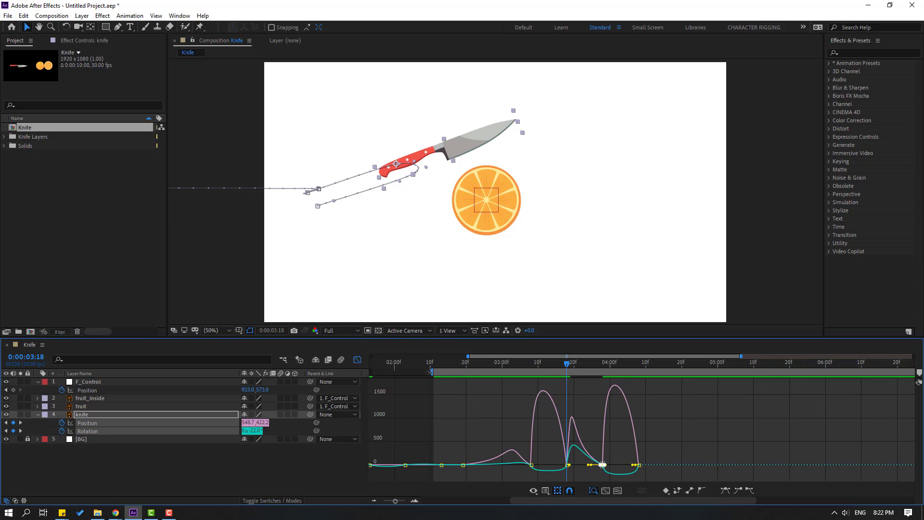
drag(429, 372, 511, 373)
key(space)
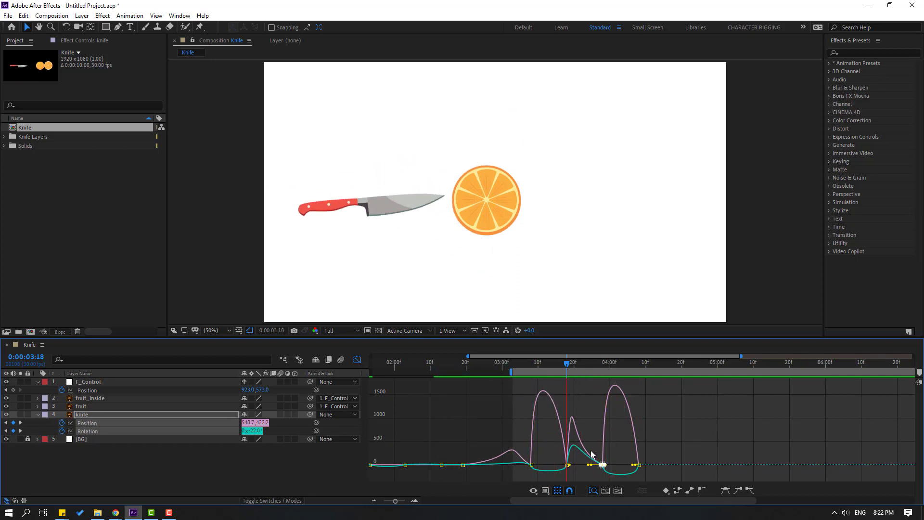
key(space)
Step: Lengthen the outgoing ease of the knife's 0:00:03:18 keyframes and shorten the incoming ease at 0:00:03:28 so the slice speeds up toward its end
click(567, 465)
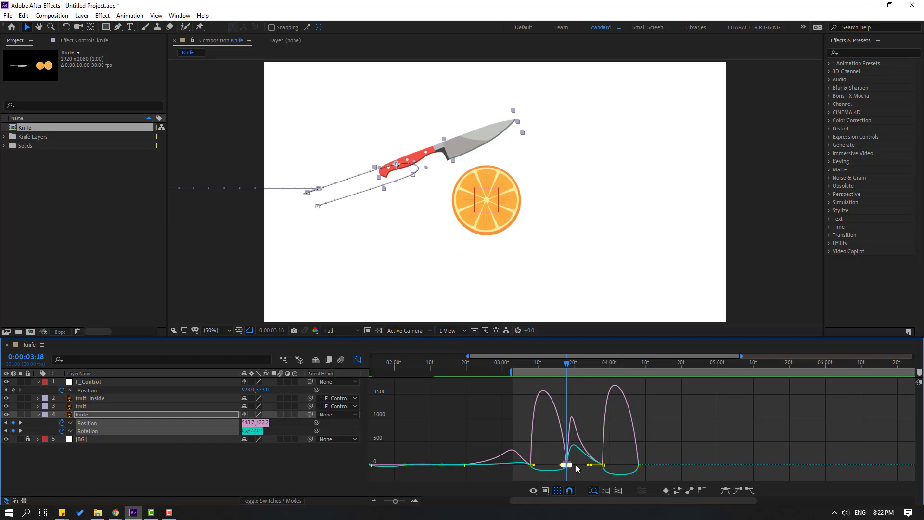
key(equal)
key(equal)
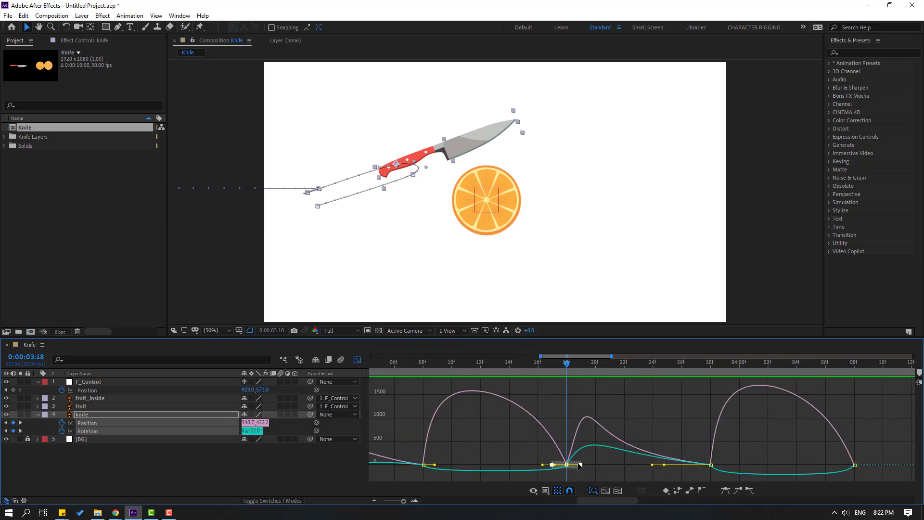
key(minus)
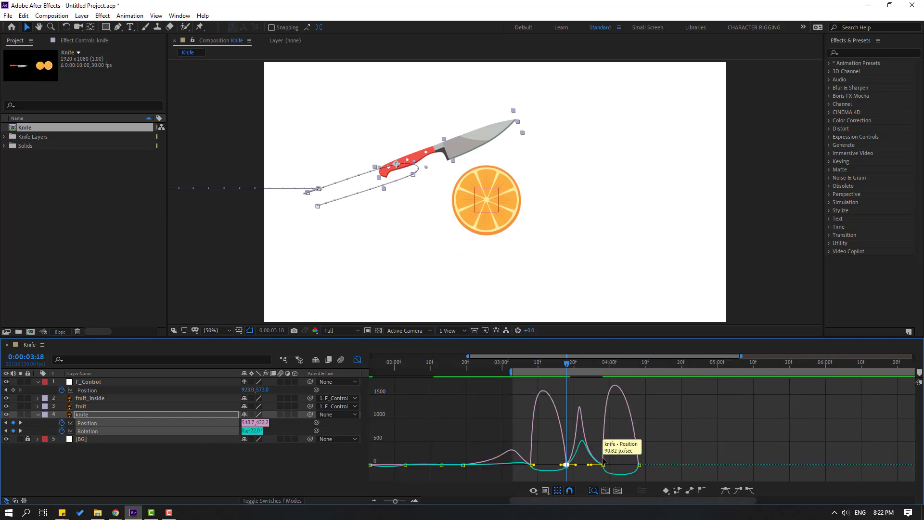
key(minus)
click(639, 465)
mouse_move(609, 463)
mouse_down()
mouse_move(579, 464)
mouse_move(594, 466)
mouse_up()
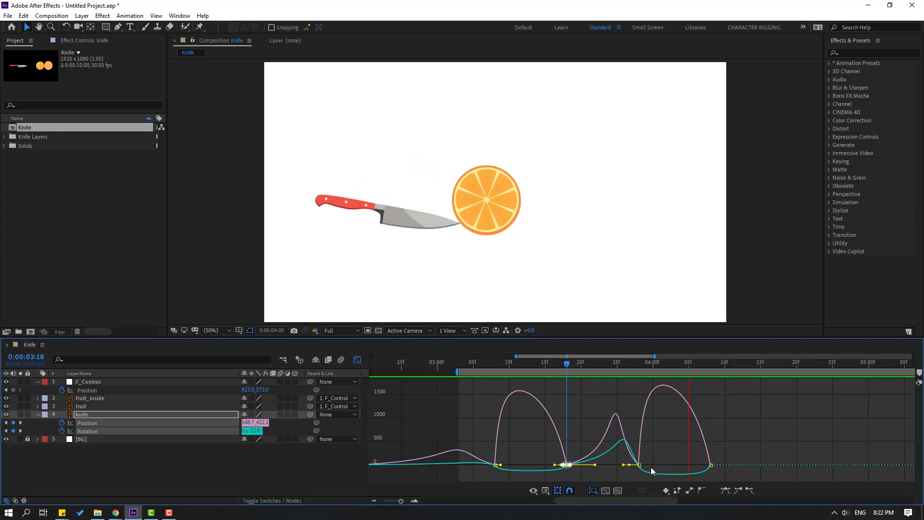
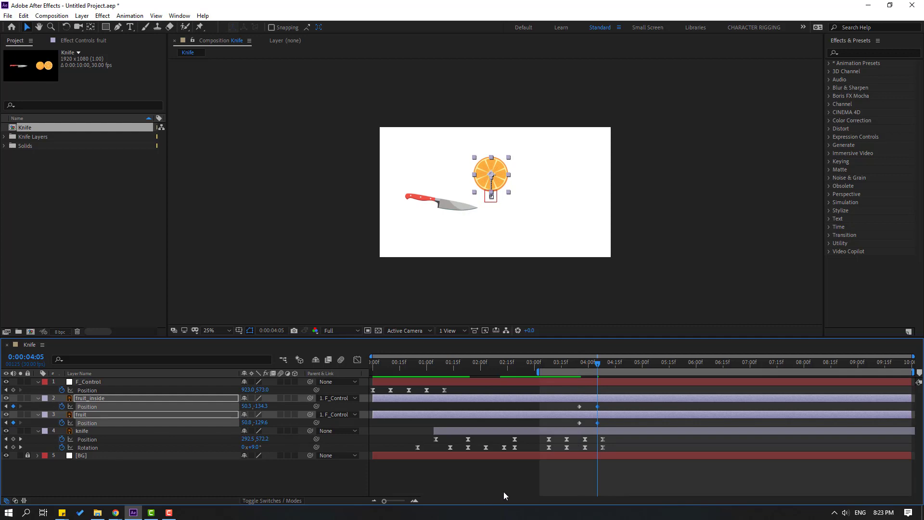
Step: Keyframe fruit_inside and fruit below the frame at 0:00:04:15, with Y positions 728.7 and 733.4
key(space)
drag(301, 408, 685, 407)
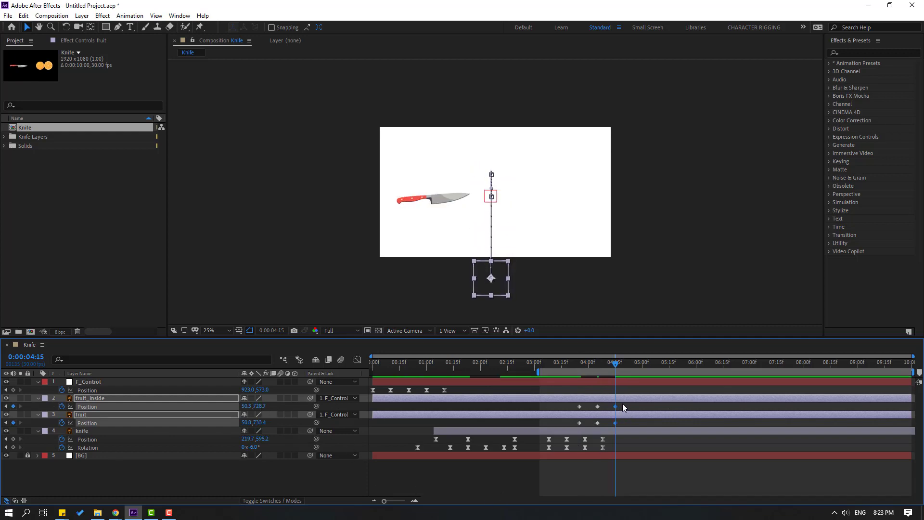
Step: Apply Easy Ease to all fruit_inside and fruit Position keyframes and preview the fruit's reaction to the slice
drag(582, 423, 579, 422)
right_click(579, 423)
mouse_move(597, 418)
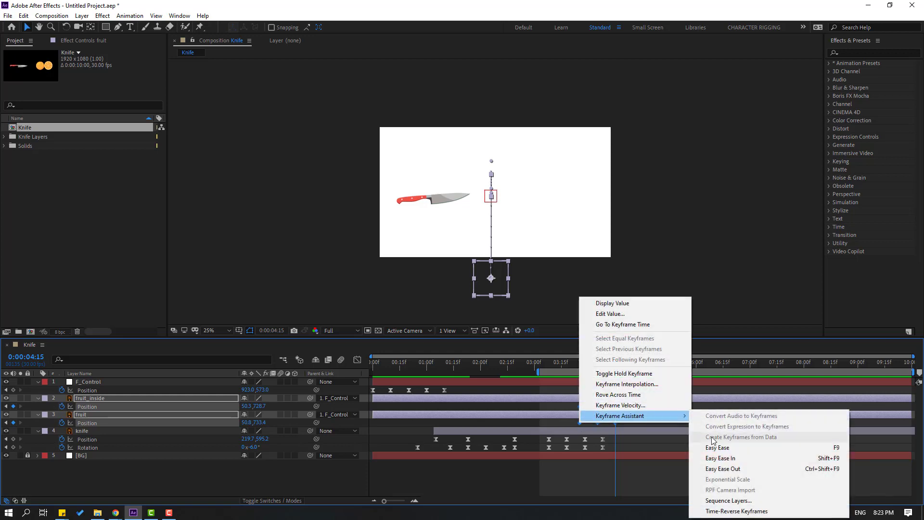
click(717, 448)
key(space)
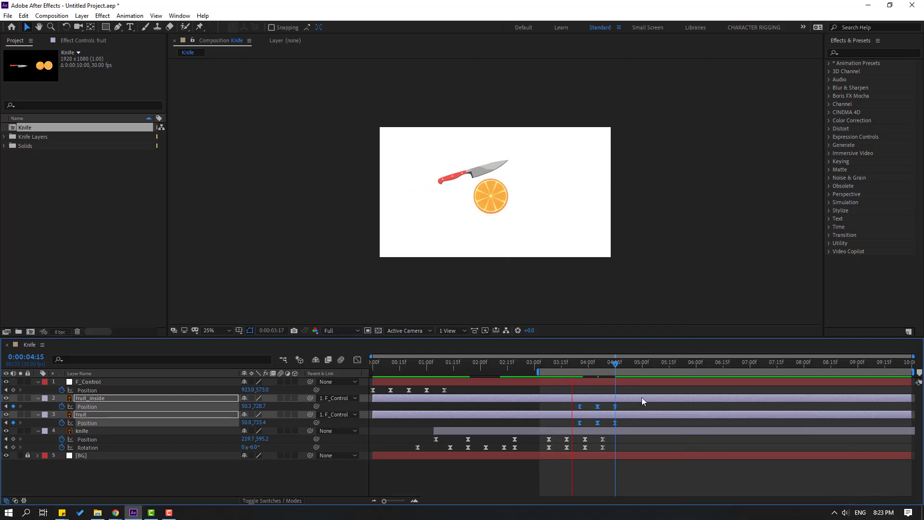
key(space)
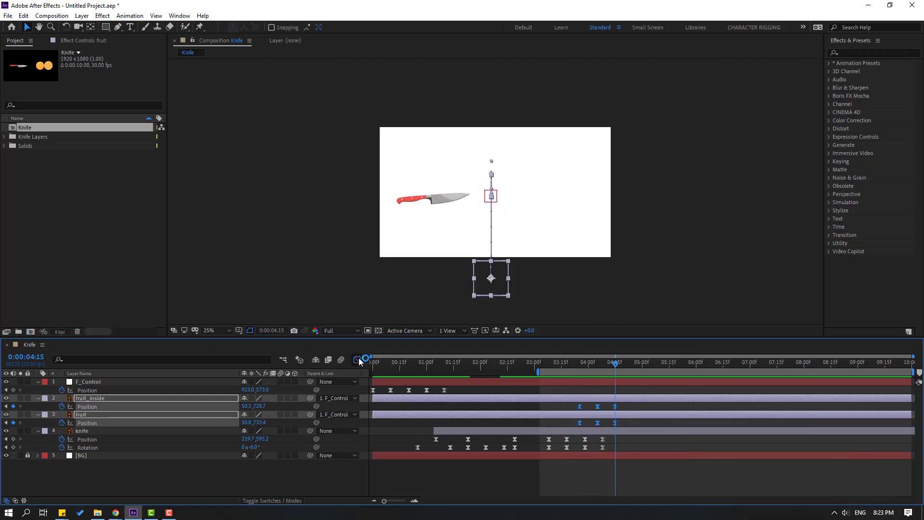
Step: Lengthen the incoming ease of the fruit layers' 0:00:04:05 Position keyframes, start the work area at 0:00:03:22 and preview
click(358, 360)
alt+scroll(607, 453, up, 4)
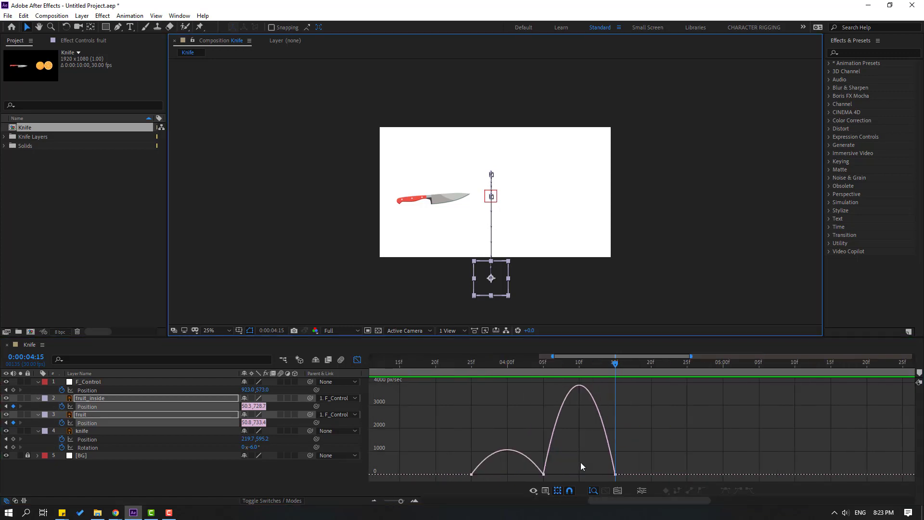
drag(559, 469, 509, 476)
click(447, 360)
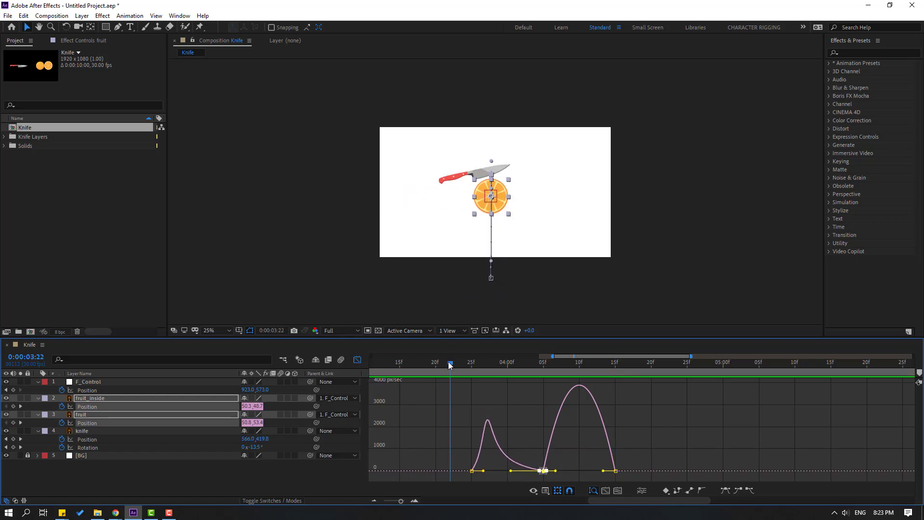
key(space)
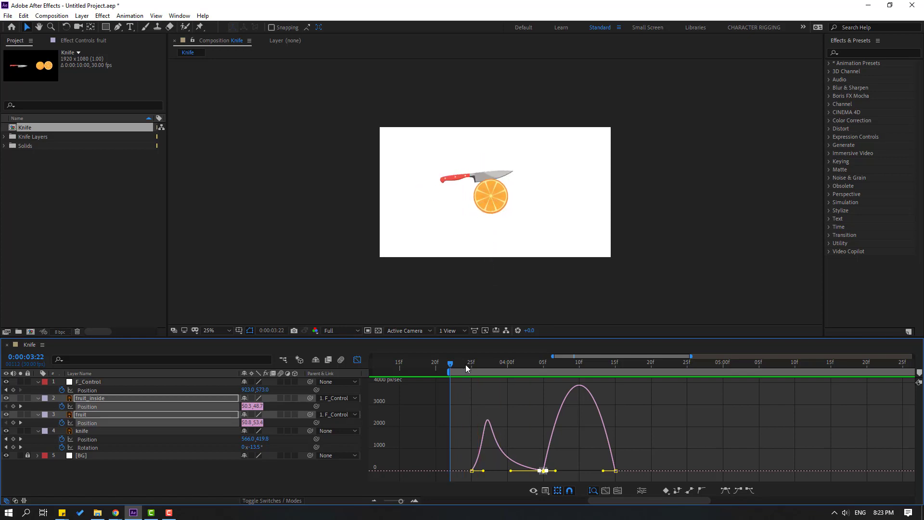
key(space)
Step: Try a shorter outgoing ease on the fruit layers' 0:00:03:25 Position keyframes and preview the jump
click(480, 467)
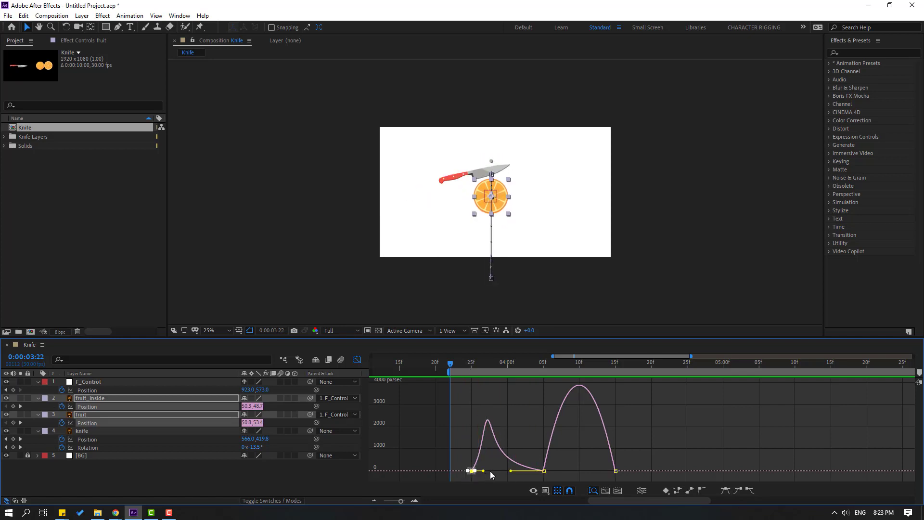
drag(484, 472, 471, 473)
key(space)
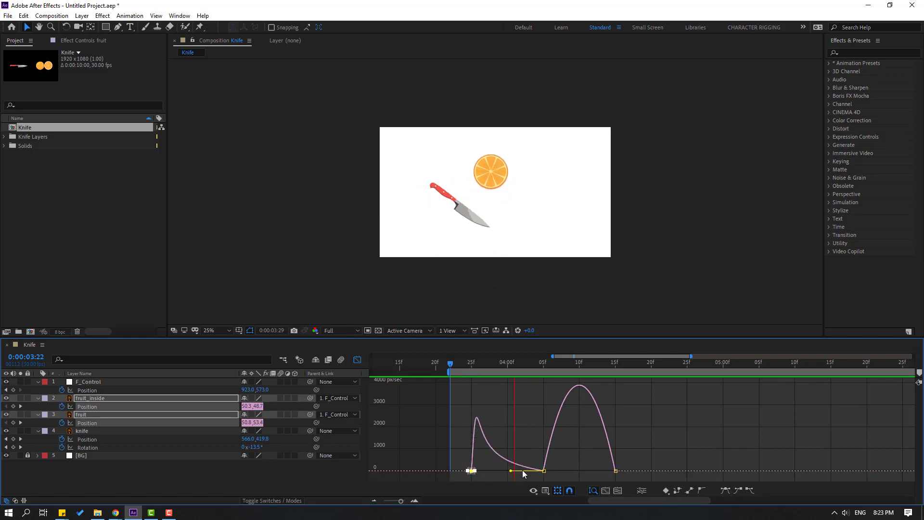
key(space)
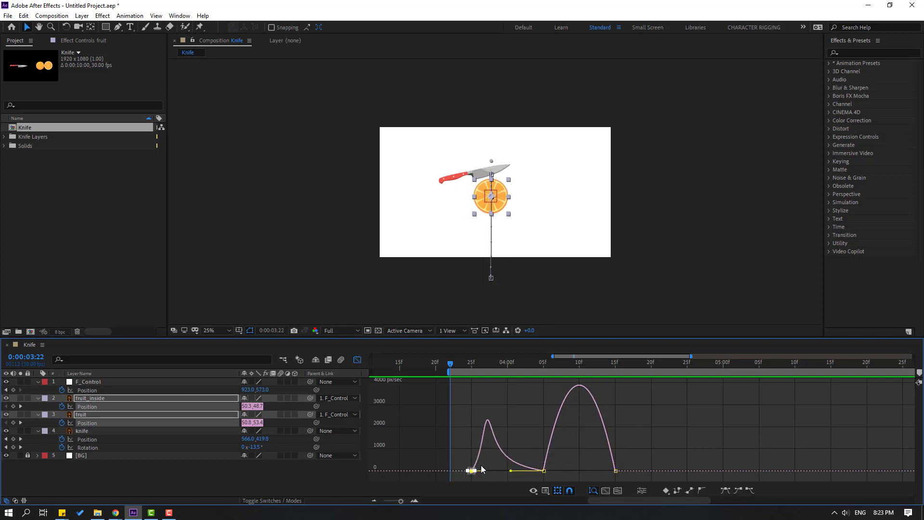
Step: Lengthen the fruit layers' outgoing ease at 0:00:03:25, shorten their incoming ease at 0:00:04:05 and preview the jump
drag(485, 471, 492, 470)
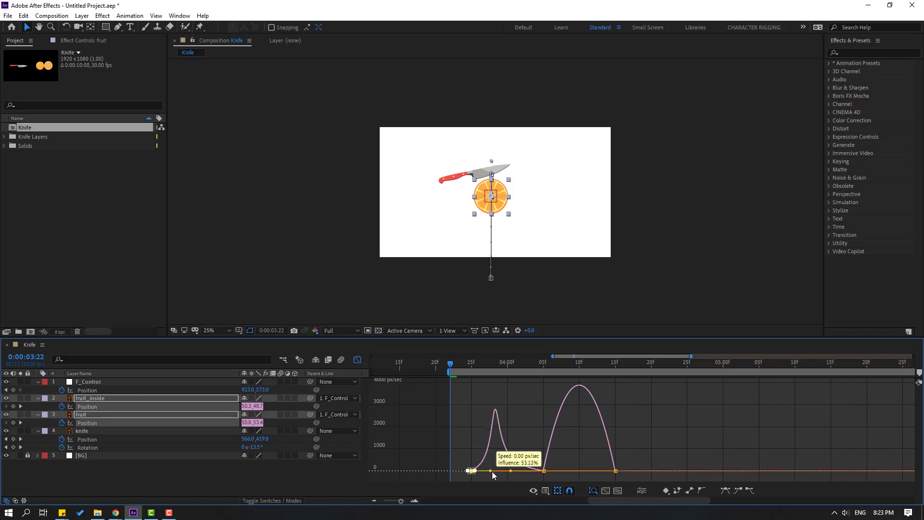
click(544, 470)
mouse_move(553, 464)
mouse_down()
mouse_move(510, 469)
mouse_move(523, 470)
mouse_up()
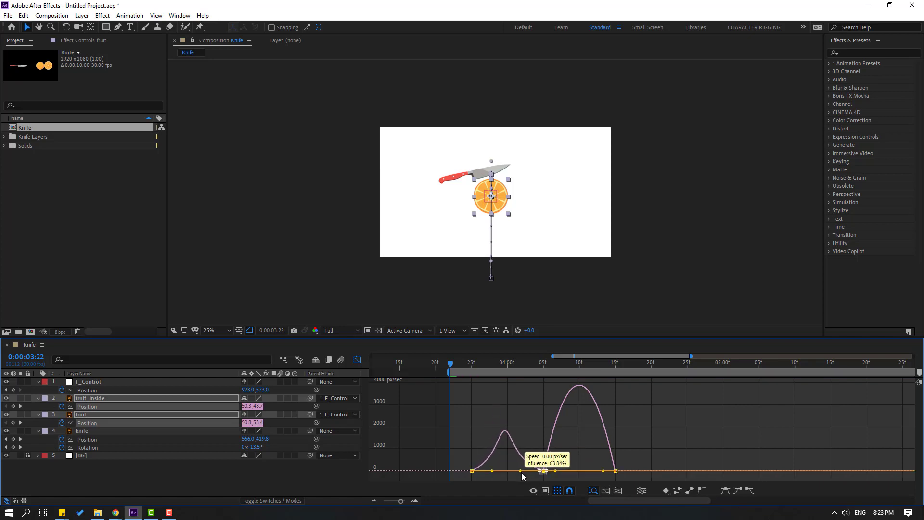
key(space)
key(space)
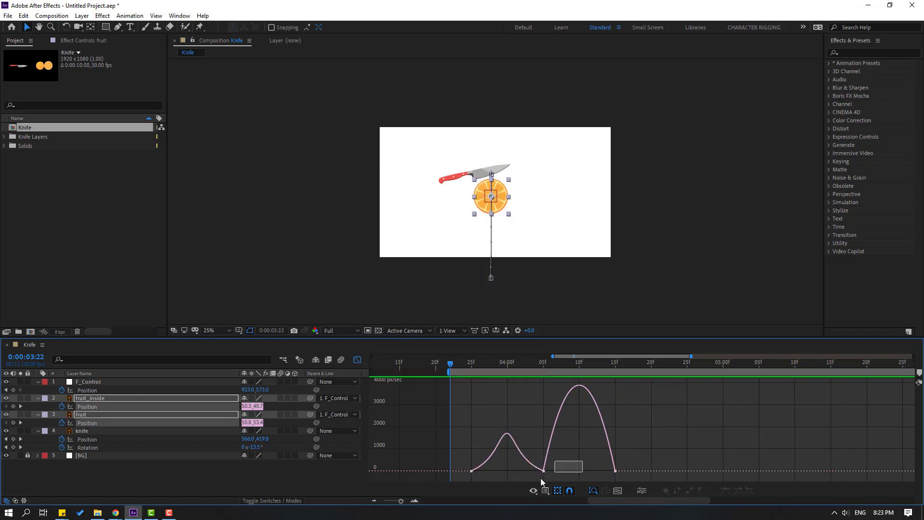
Step: Make the fruit's fall accelerate with a longer outgoing ease at 0:00:04:05 and a shorter incoming ease at 0:00:04:15, and preview it
drag(556, 470, 611, 474)
key(space)
key(space)
key(space)
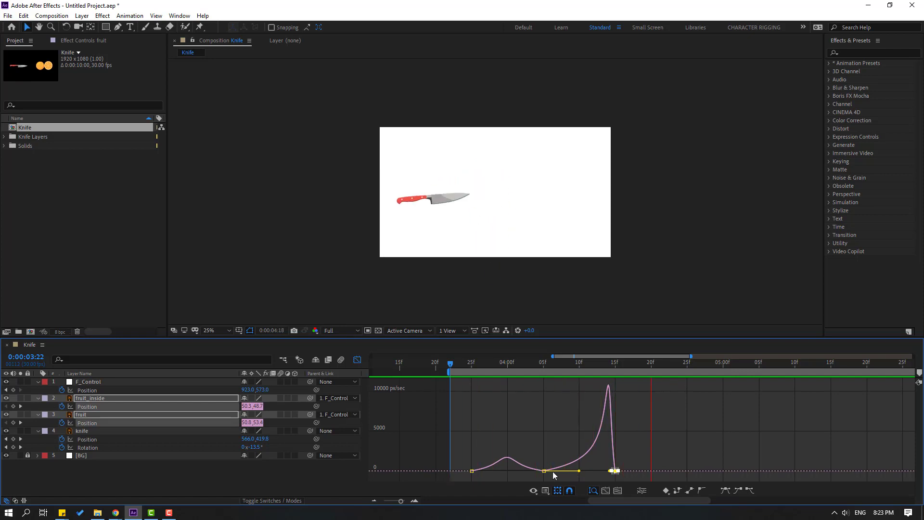
Step: Slightly lengthen the fruit layers' incoming ease at 0:00:04:05 and preview the result
click(524, 478)
drag(523, 471, 514, 472)
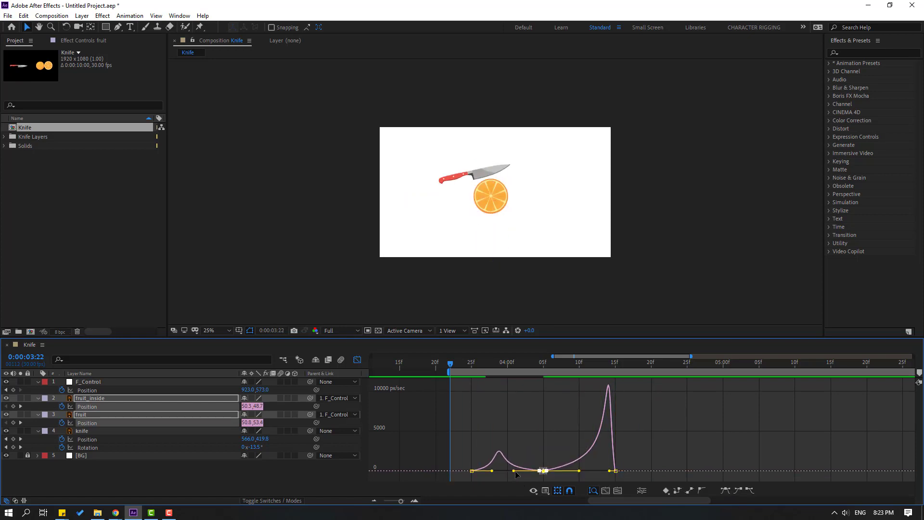
key(space)
key(space)
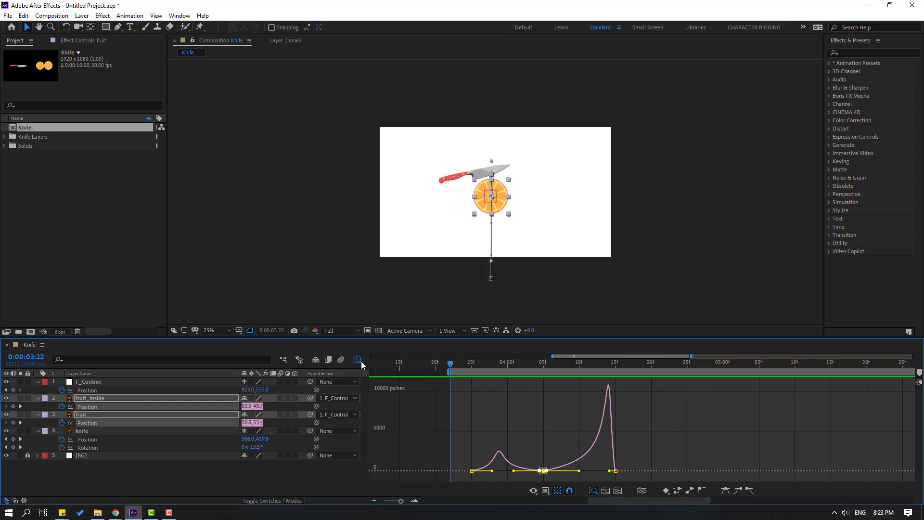
Step: Leave the graph view, delay the fruit layer's three Position keyframes by five frames to start at 0:00:04:00, and preview
key(shift+F3)
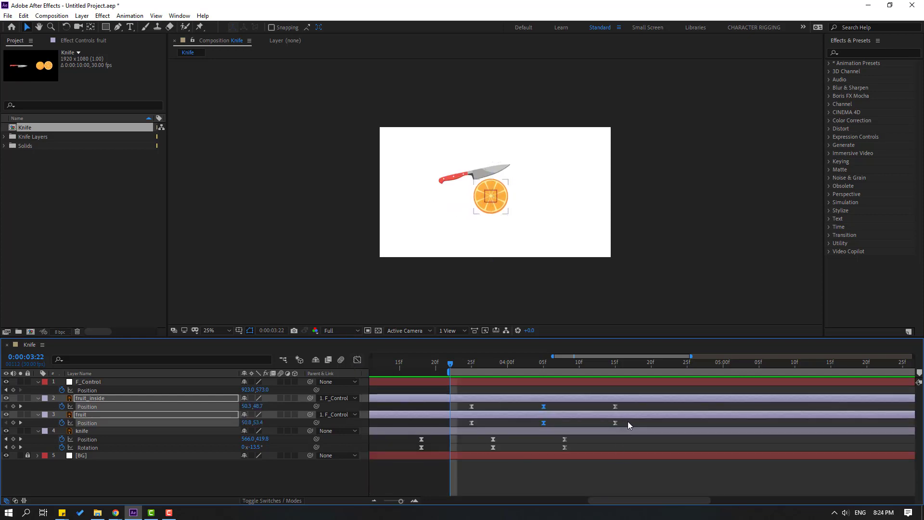
drag(632, 422, 507, 427)
key(space)
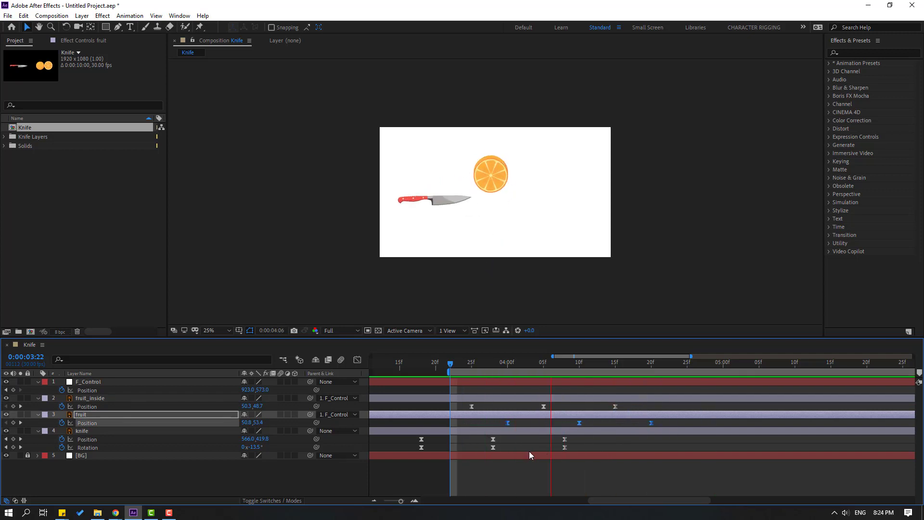
key(space)
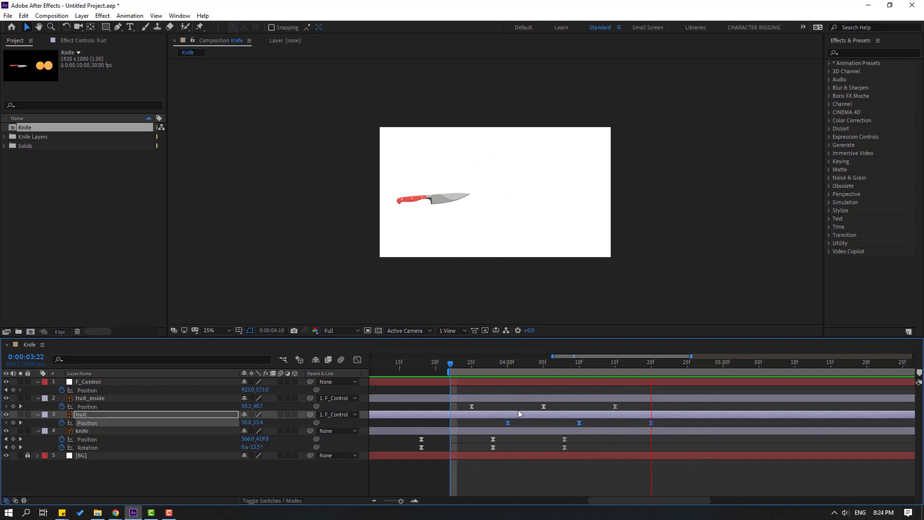
scroll(485, 233, down, 1)
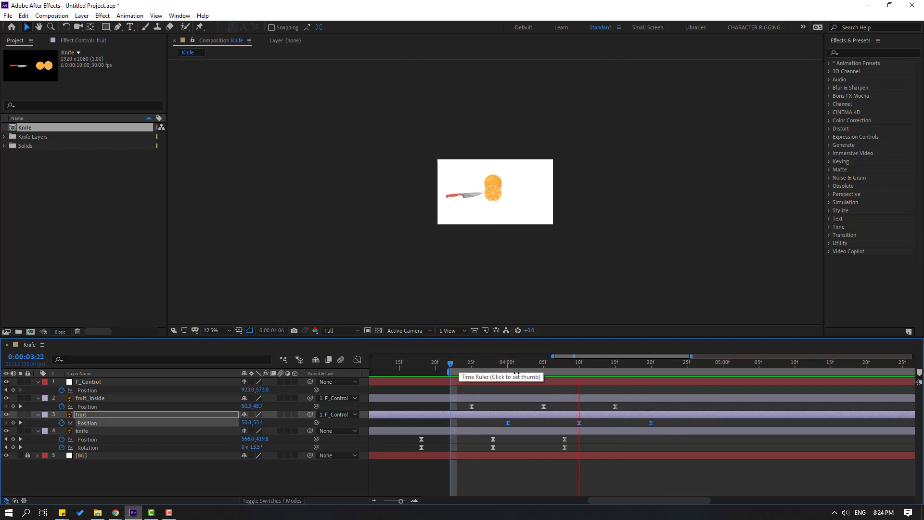
Step: Hold the knife's pose with Position and Rotation keyframes at 0:00:04:22
click(629, 367)
drag(639, 371, 661, 371)
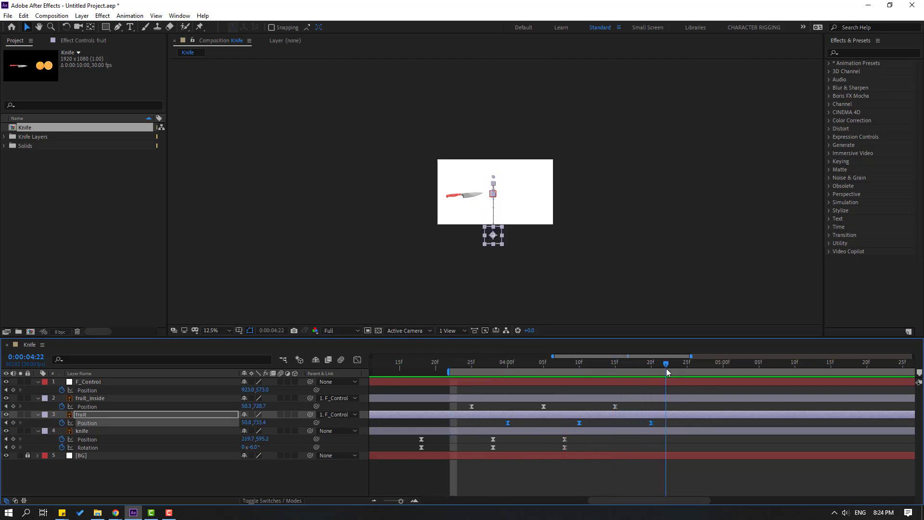
scroll(486, 245, up, 3)
scroll(484, 259, down, 2)
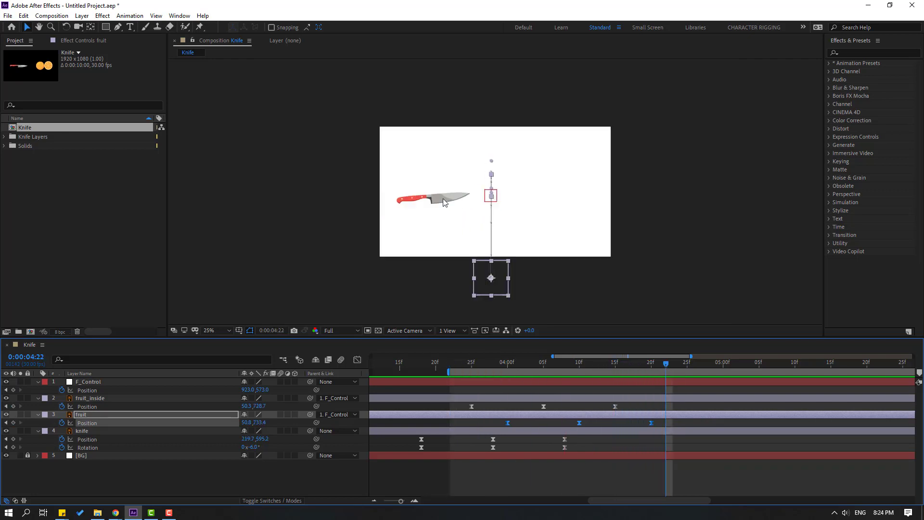
click(443, 200)
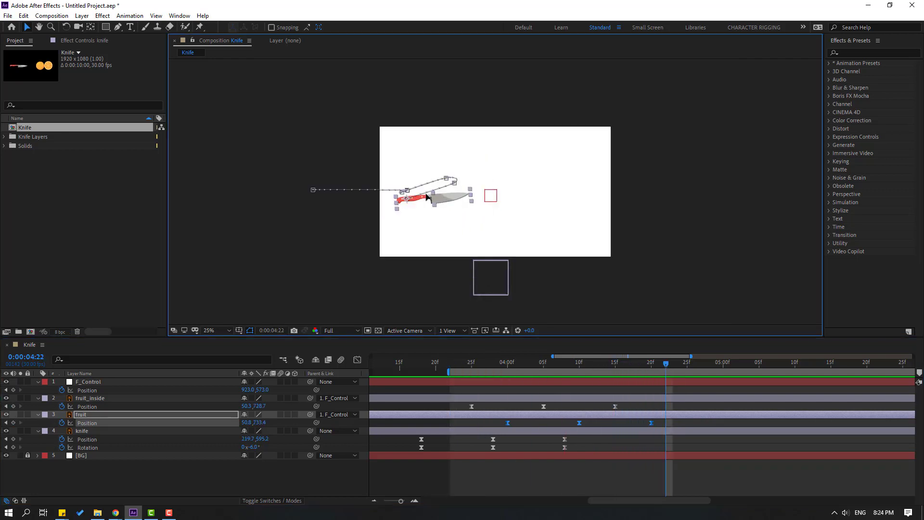
click(13, 439)
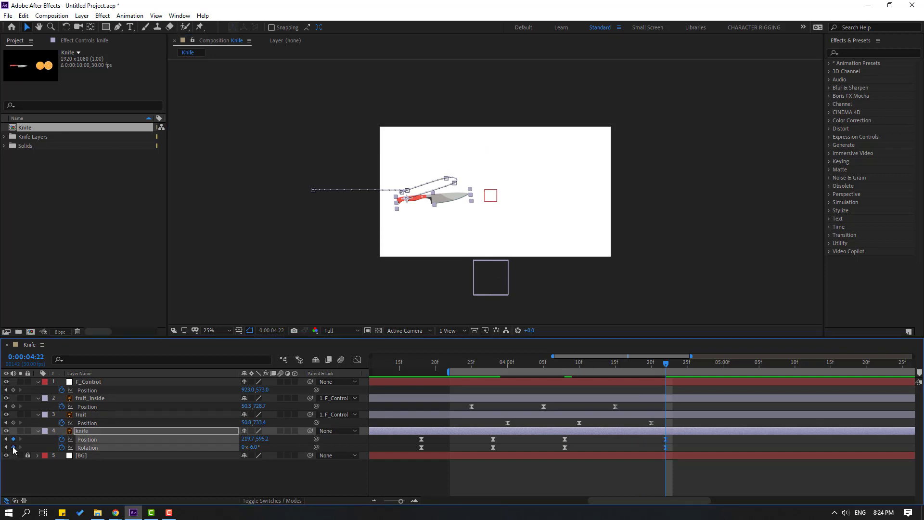
click(13, 447)
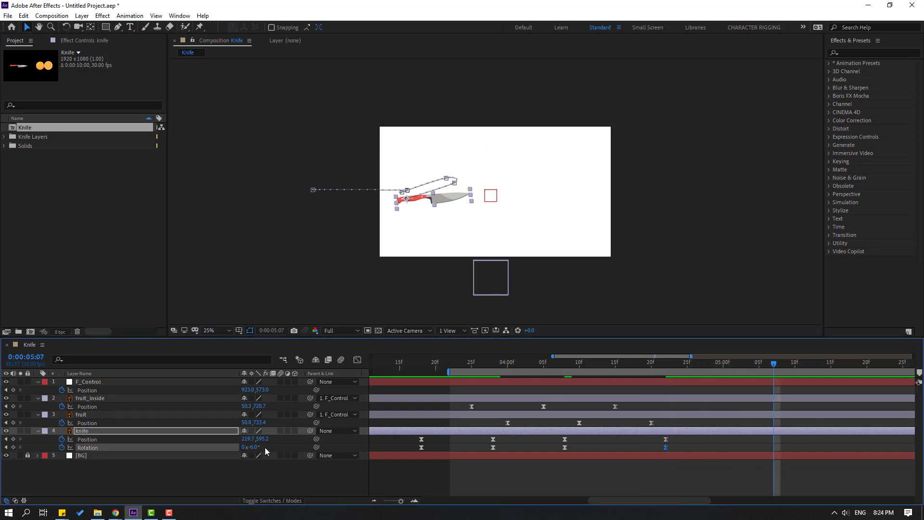
Step: Rotate the knife and move it out of the frame's left side at 0:00:05:07
click(251, 482)
drag(253, 447, 95, 454)
drag(251, 443, 173, 444)
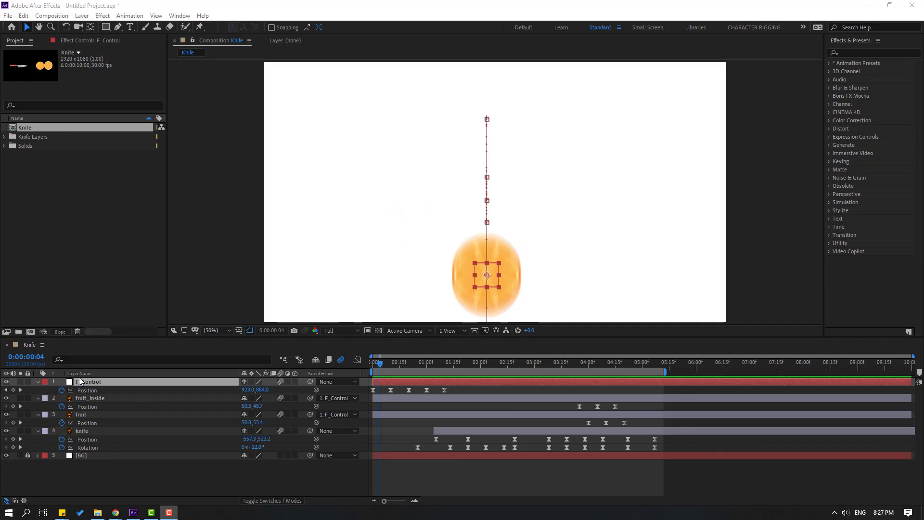
Step: Reveal F_Control's Scale alongside its Position and keyframe it at 100% at 0:00:00:10
click(82, 382)
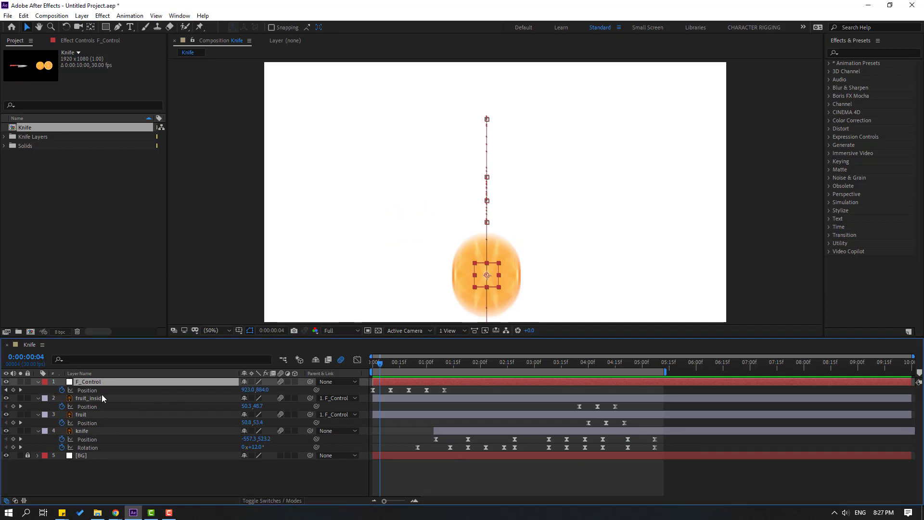
key(shift+s)
drag(381, 365, 390, 361)
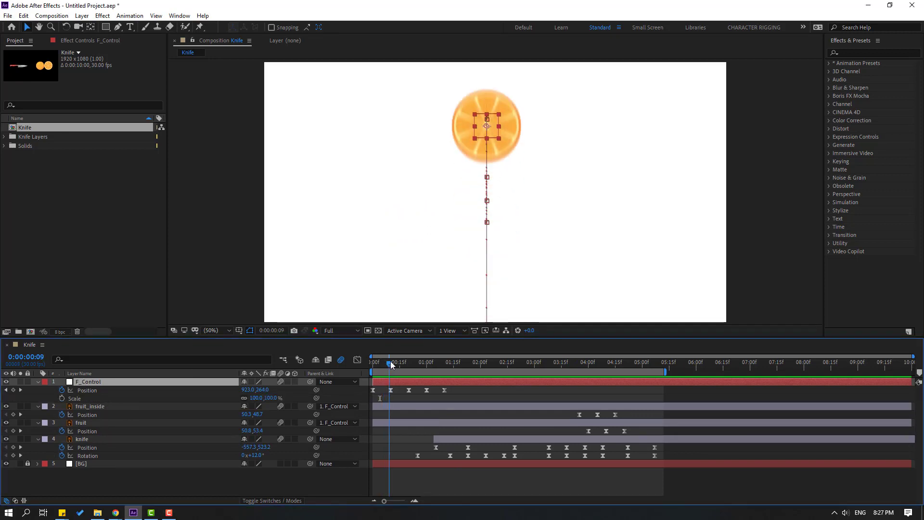
click(61, 399)
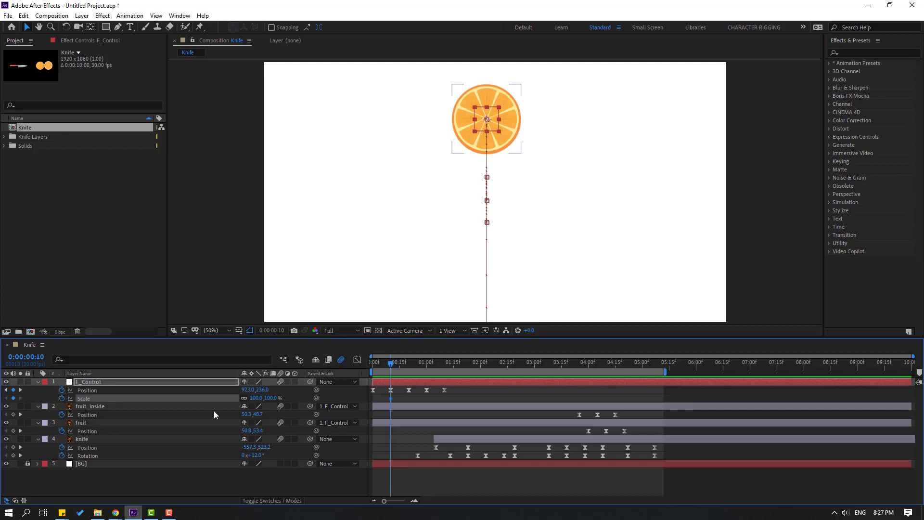
Step: Unlink F_Control's Scale dimensions, keyframe a narrower X scale at the start and move the 100% keyframe to about 0:00:00:14
click(244, 397)
drag(391, 362, 380, 361)
drag(258, 401, 238, 403)
drag(376, 400, 396, 400)
Step: Apply Easy Ease to both F_Control Scale keyframes, preview the entrance and move the second keyframe to 0:00:00:20
shift+click(373, 399)
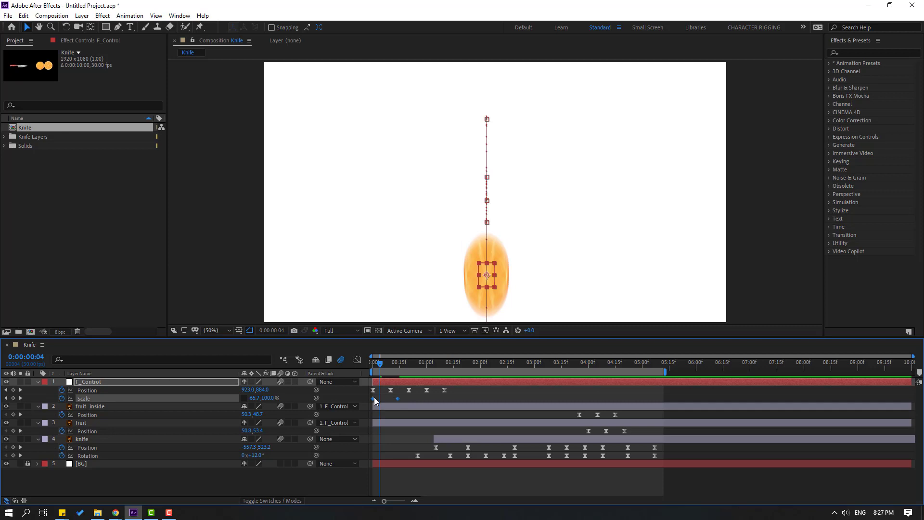
right_click(374, 397)
mouse_move(433, 391)
click(510, 420)
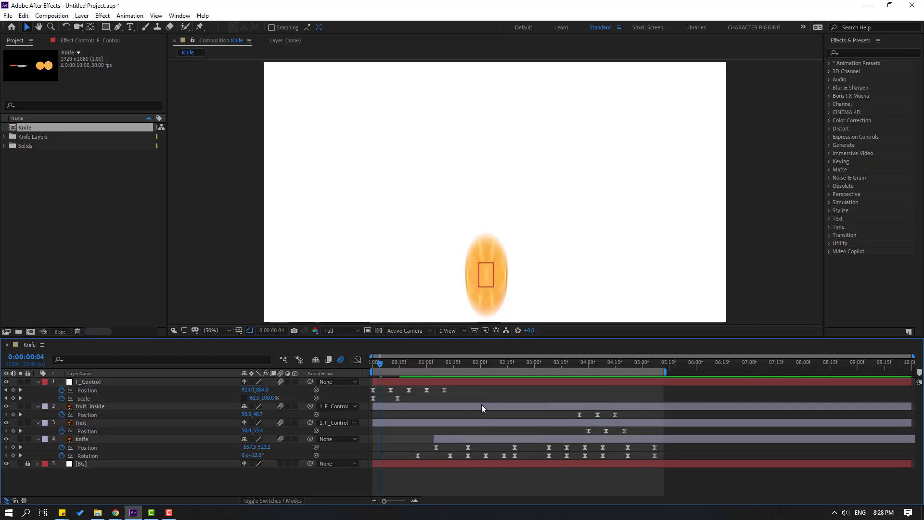
key(space)
mouse_move(380, 363)
mouse_down()
mouse_move(397, 363)
mouse_move(384, 363)
mouse_up()
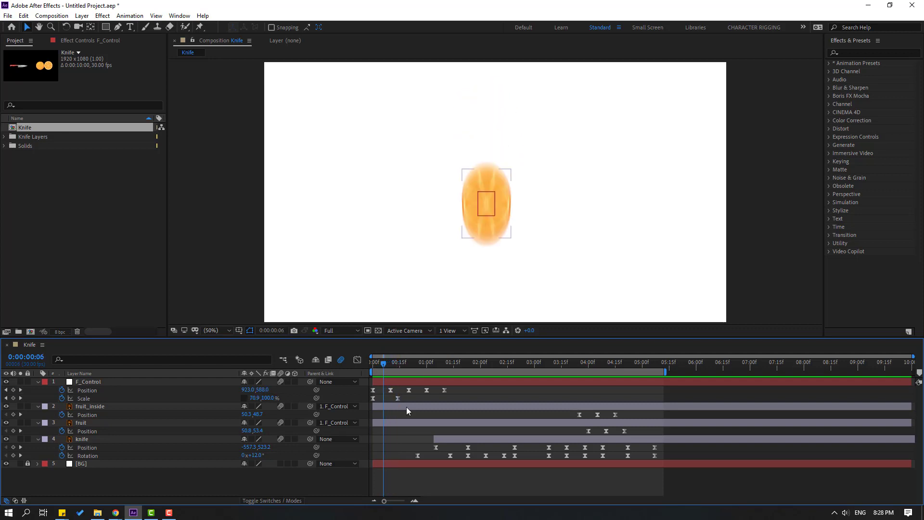
drag(397, 399, 417, 391)
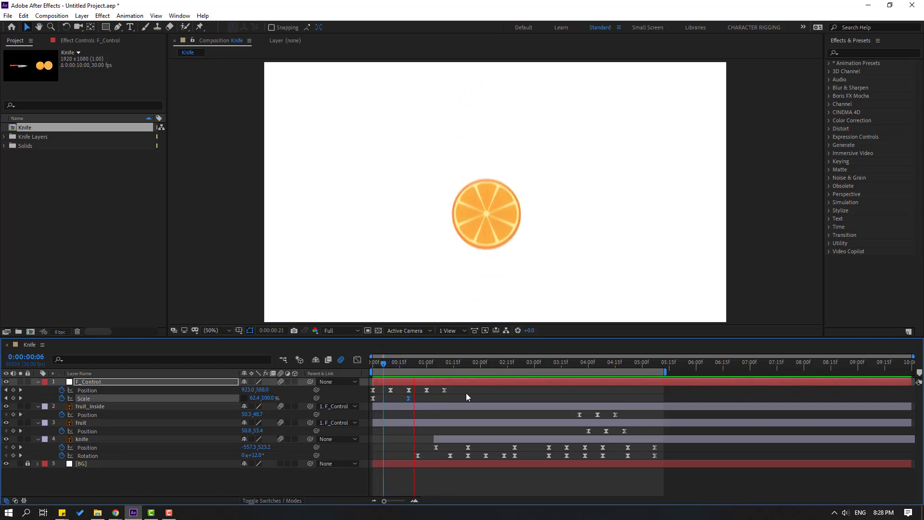
Step: Keyframe F_Control's Scale at 100% at 0:00:03:25 and widen its X scale to about 115% at 0:00:03:28
drag(468, 363, 580, 365)
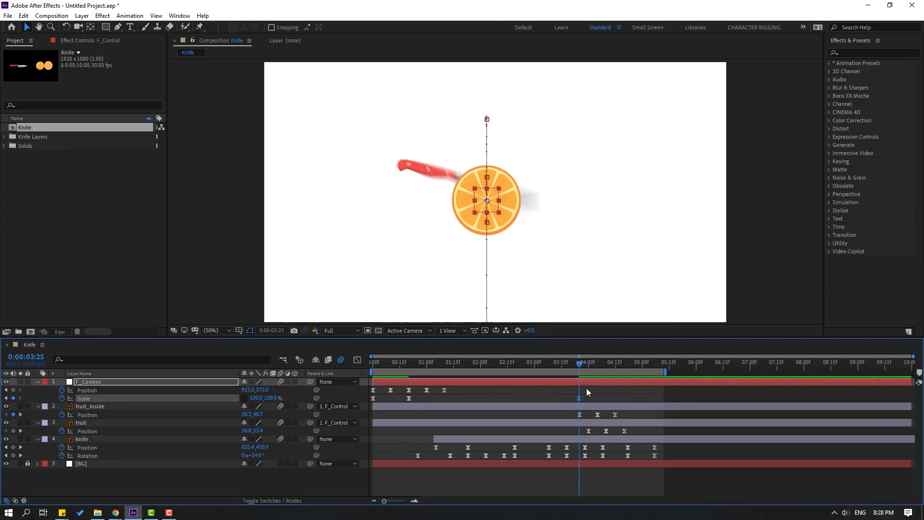
key(Page_Down)
key(Page_Down)
key(Page_Down)
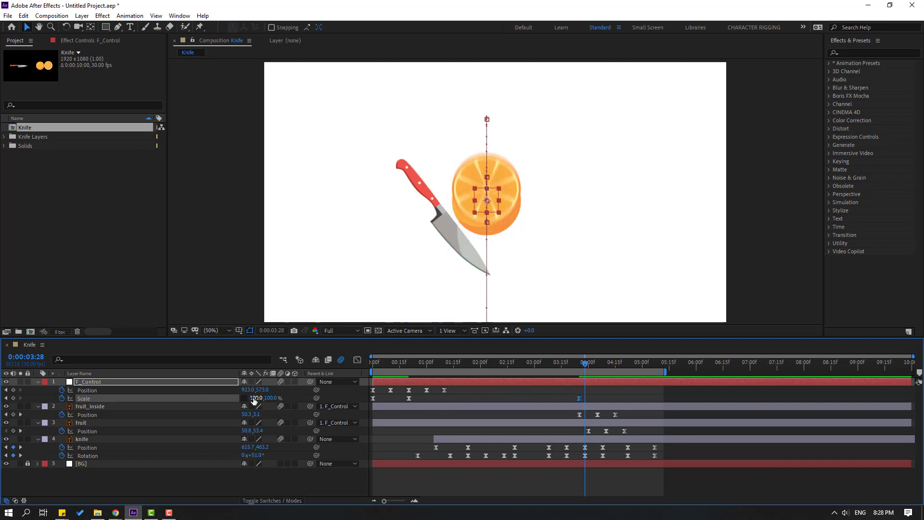
drag(255, 398, 260, 397)
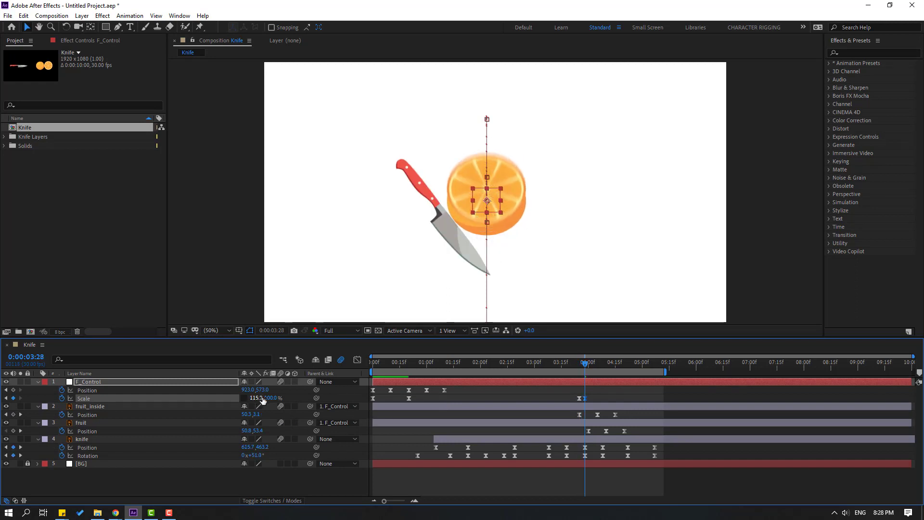
Step: Add an F_Control Scale keyframe at 0:00:04:01 that brings the widened fruit back to its normal proportions
key(Page_Down)
key(Page_Down)
key(Page_Down)
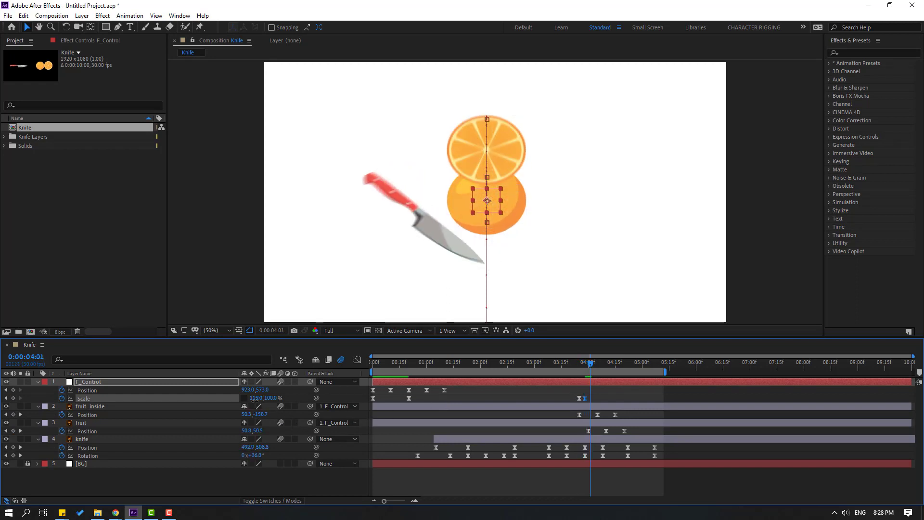
mouse_move(567, 360)
mouse_down()
mouse_move(588, 365)
mouse_move(580, 365)
mouse_up()
click(605, 396)
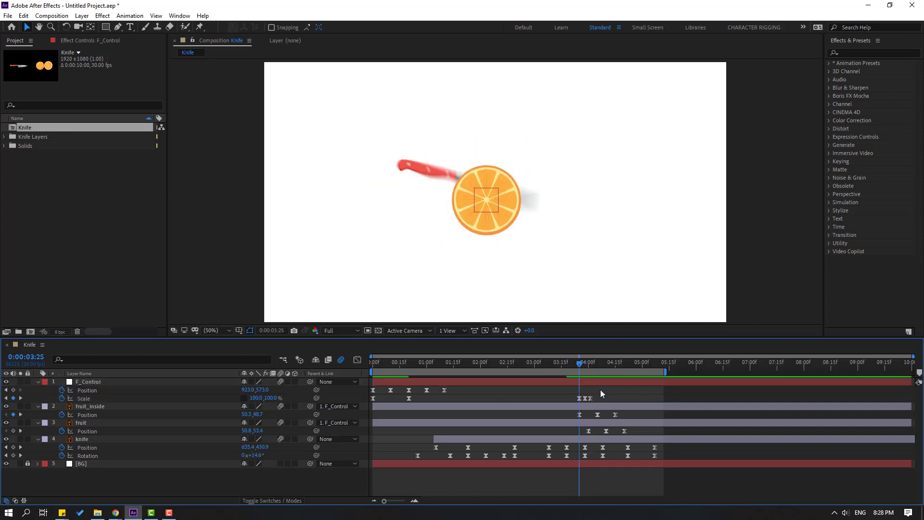
Step: Start the work area at about 0:00:03:17 and preview the fruit's stretch as the knife slices it
click(562, 368)
key(b)
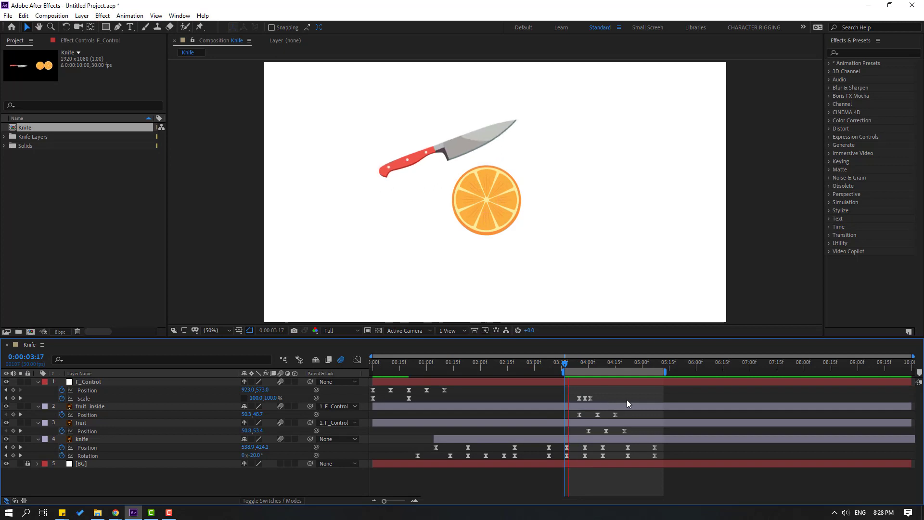
key(space)
key(space)
Step: Set F_Control's X scale to 130% on the 0:00:03:28 keyframe and preview the stronger stretch
drag(577, 363, 585, 364)
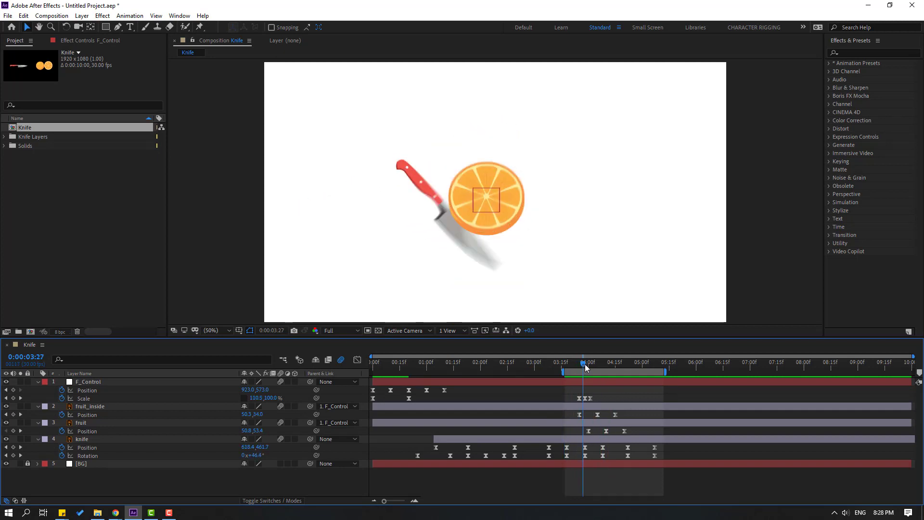
drag(585, 399, 583, 399)
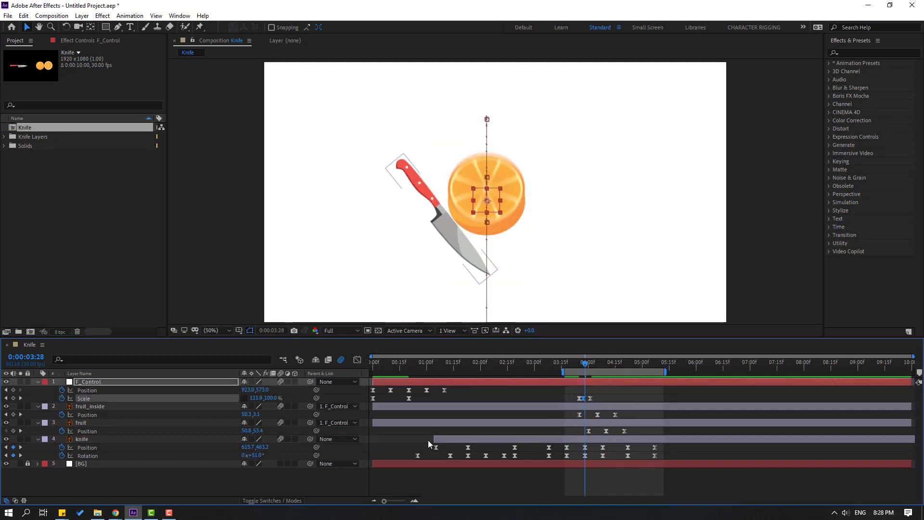
click(255, 399)
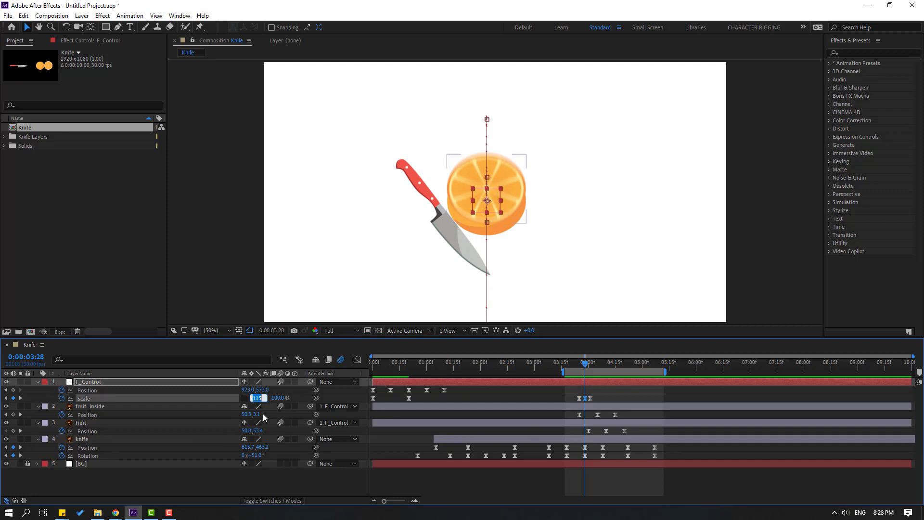
key(Return)
key(space)
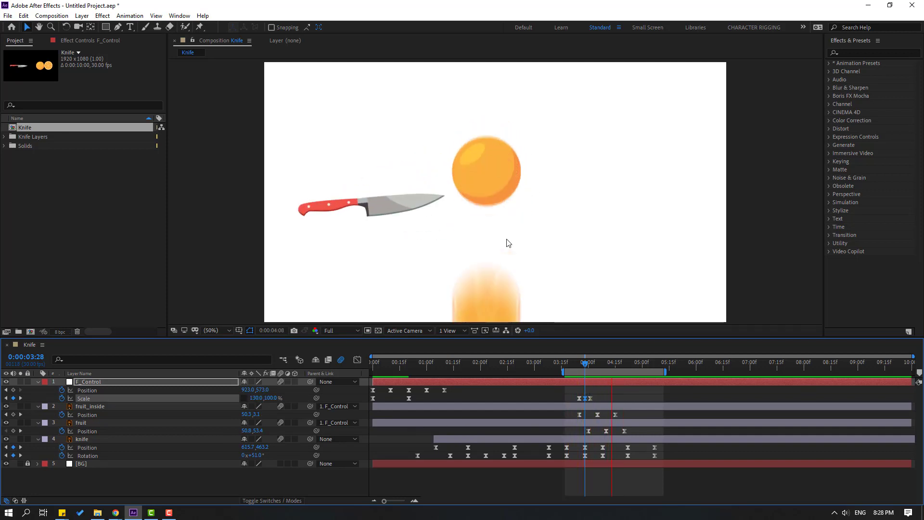
Step: Preview the slice with the composition view at 25% and extend the work area start back to the beginning of the timeline
key(space)
key(comma)
key(space)
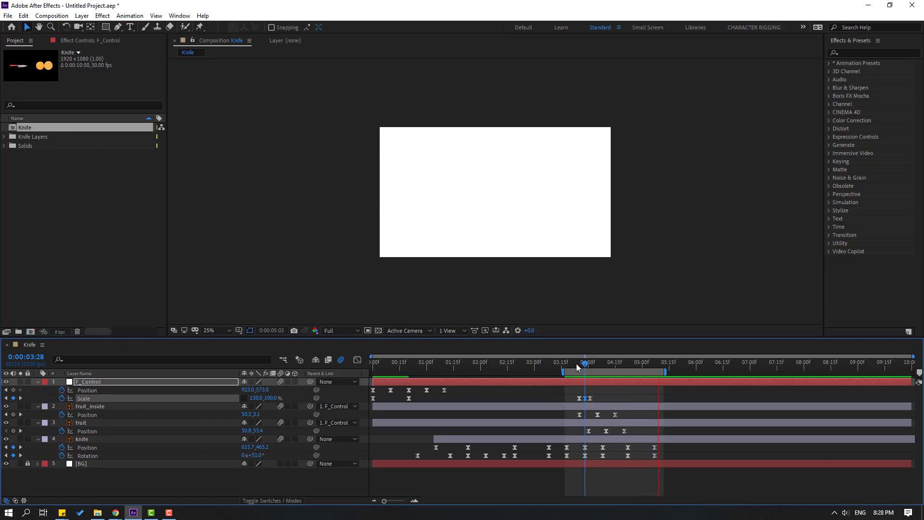
drag(567, 372, 372, 372)
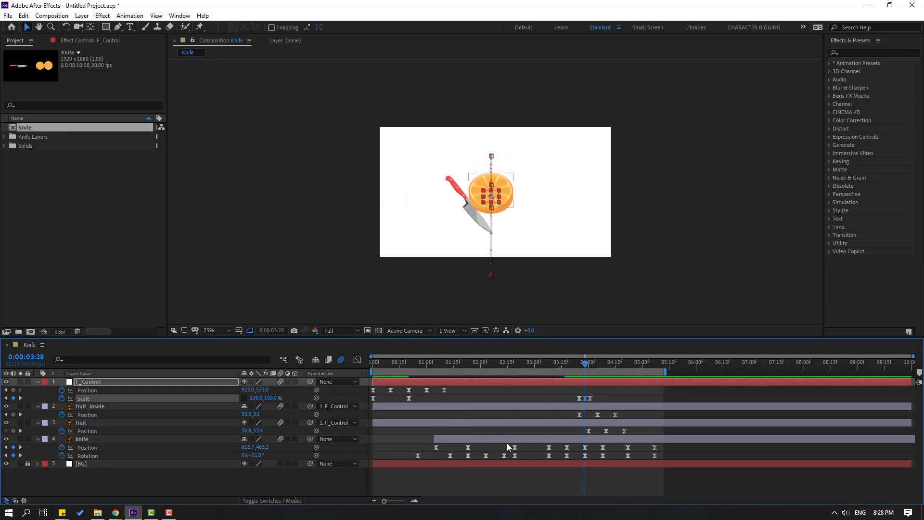